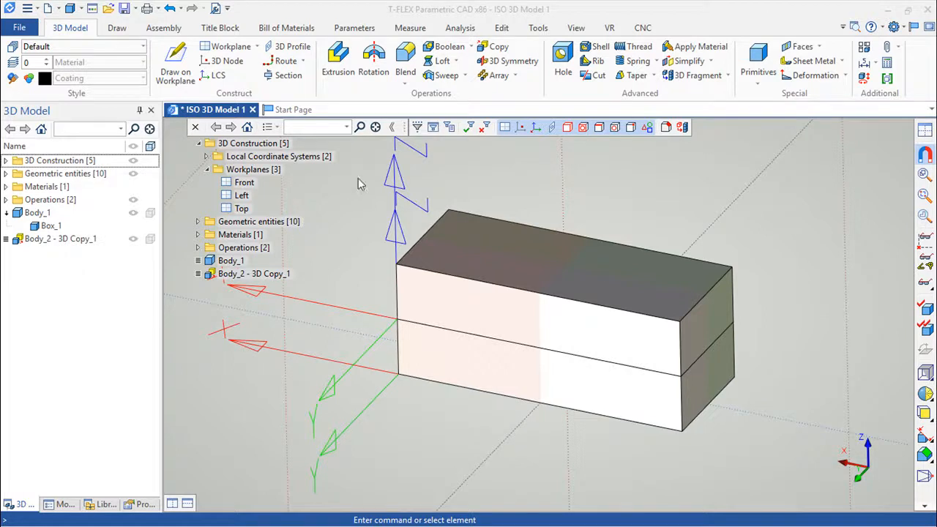
# Step: Create a Static Strength study that includes both stacked box bodies, Body_1 and Body_2
pyautogui.click(461, 28)
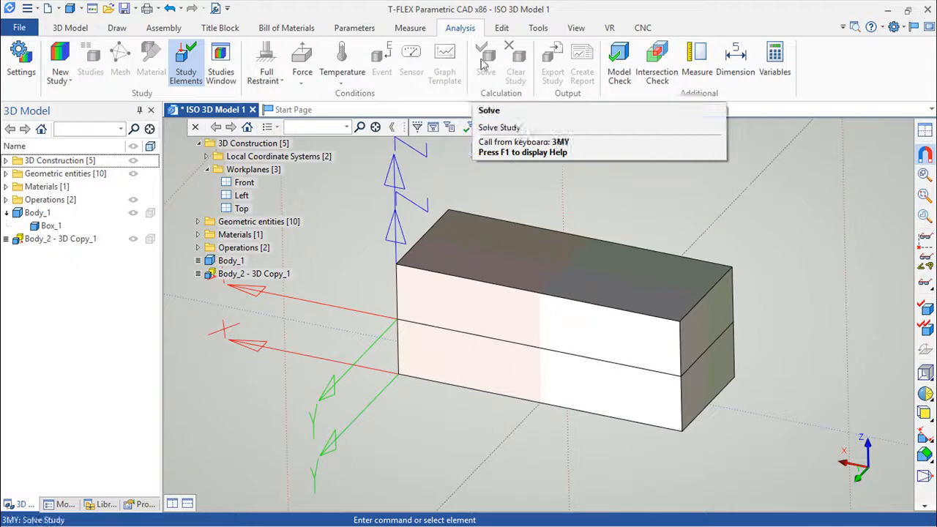
pyautogui.scroll(-2, 423, 403)
pyautogui.moveTo(460, 414); pyautogui.dragTo(549, 430, button='right')
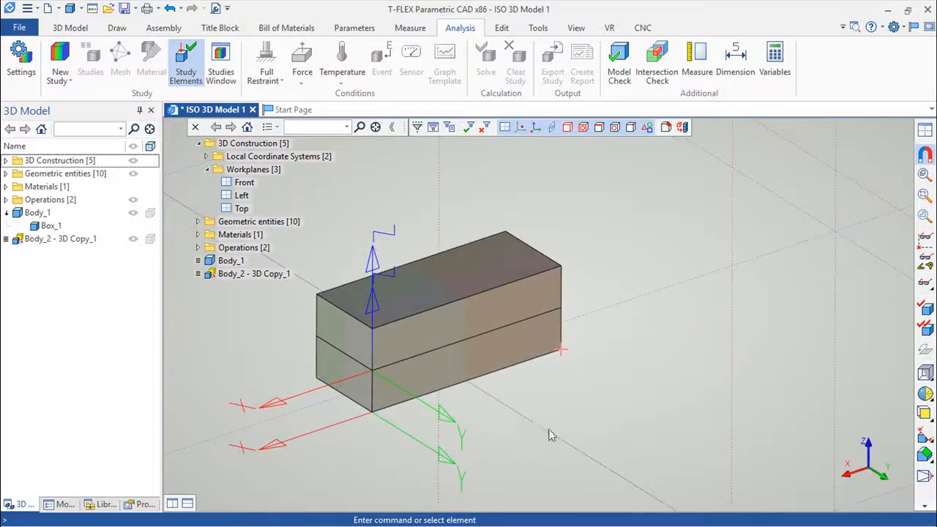
pyautogui.moveTo(515, 422); pyautogui.dragTo(583, 391, button='middle')
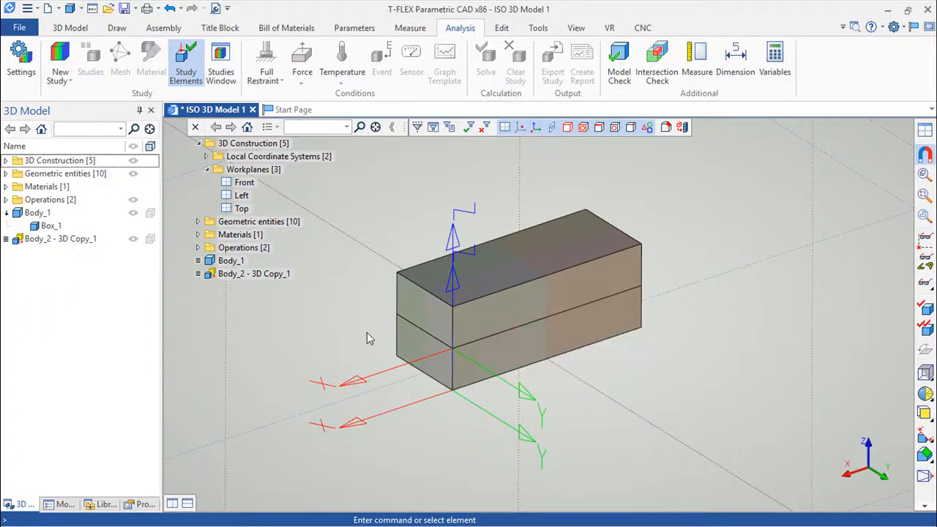
pyautogui.click(66, 82)
pyautogui.click(87, 93)
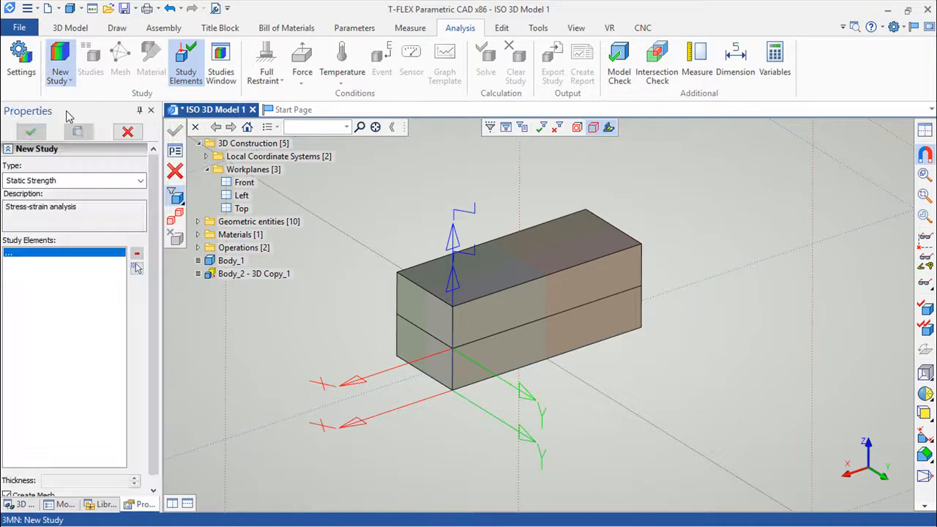
pyautogui.click(175, 216)
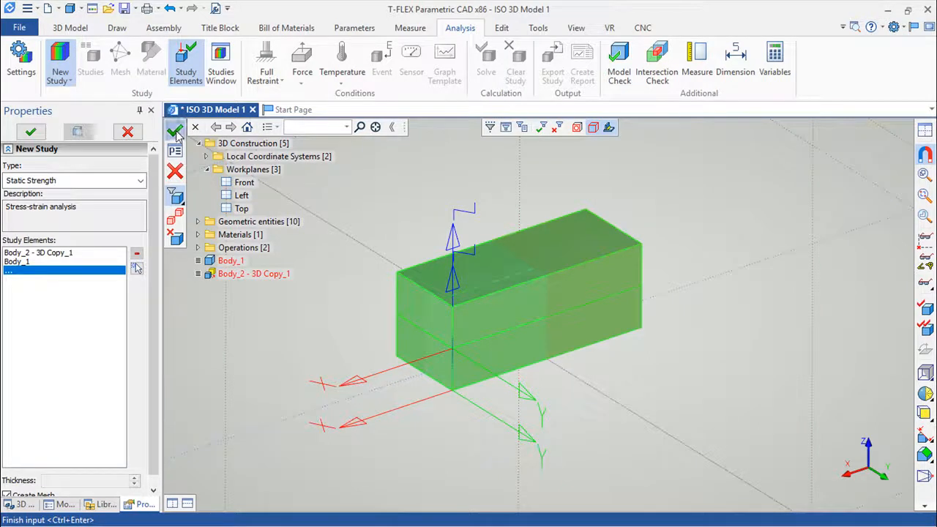
pyautogui.click(176, 133)
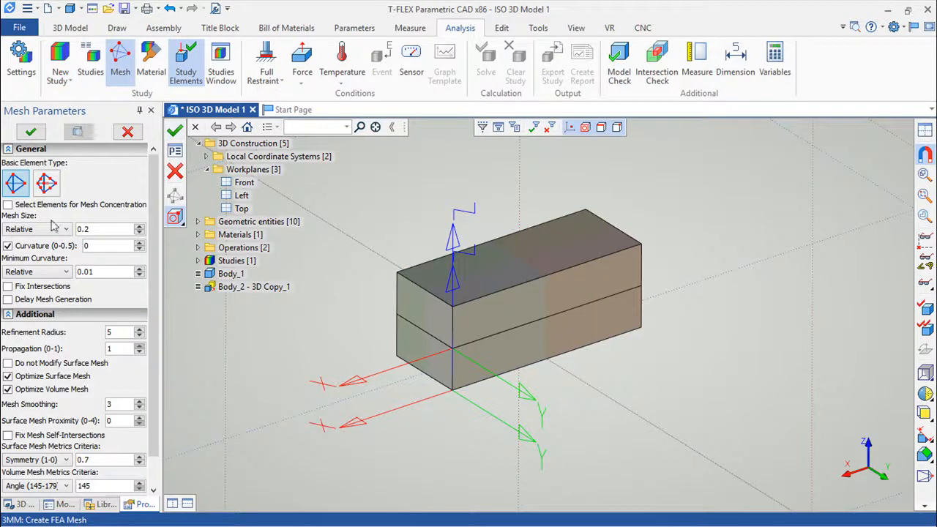
# Step: Generate the study's finite-element mesh with a relative mesh size of 0.05
pyautogui.click(98, 229)
pyautogui.press('BackSpace')
pyautogui.write('05')
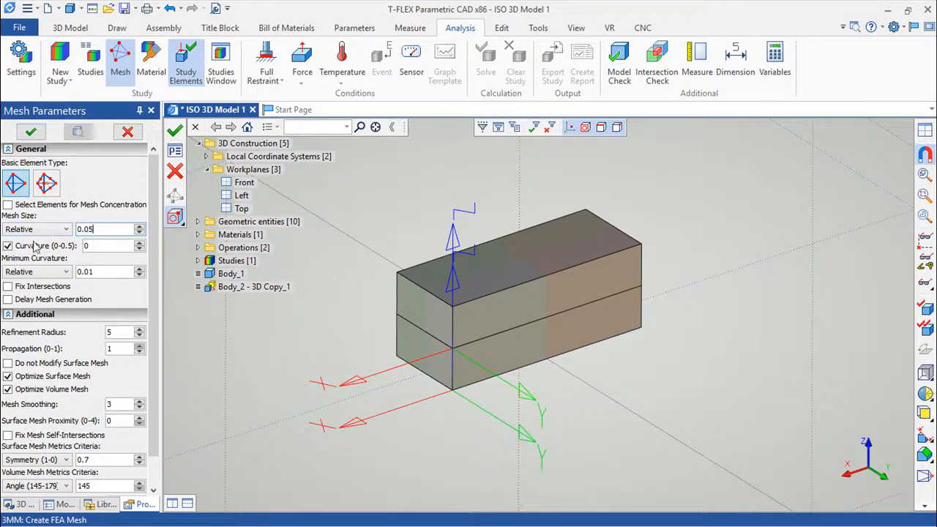
pyautogui.click(174, 130)
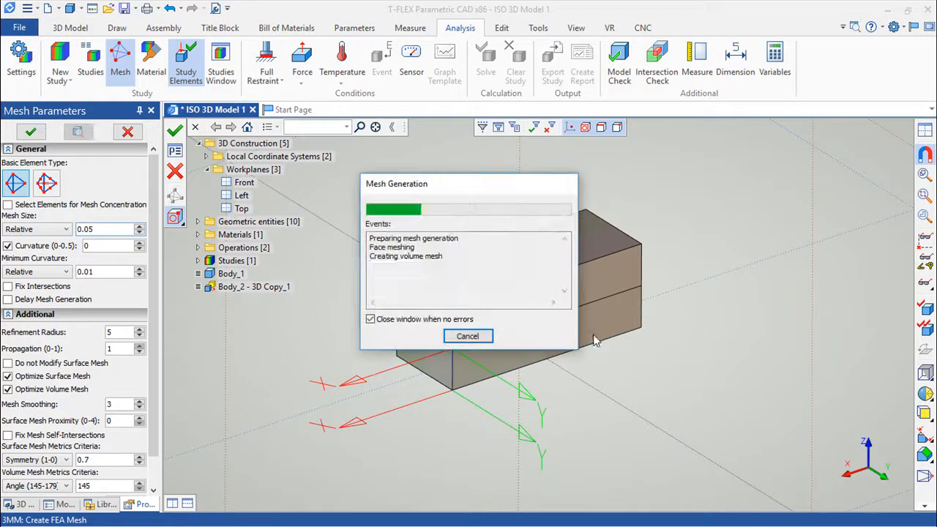
pyautogui.scroll(2, 562, 373)
pyautogui.scroll(-2, 564, 373)
pyautogui.moveTo(647, 399); pyautogui.dragTo(740, 415)
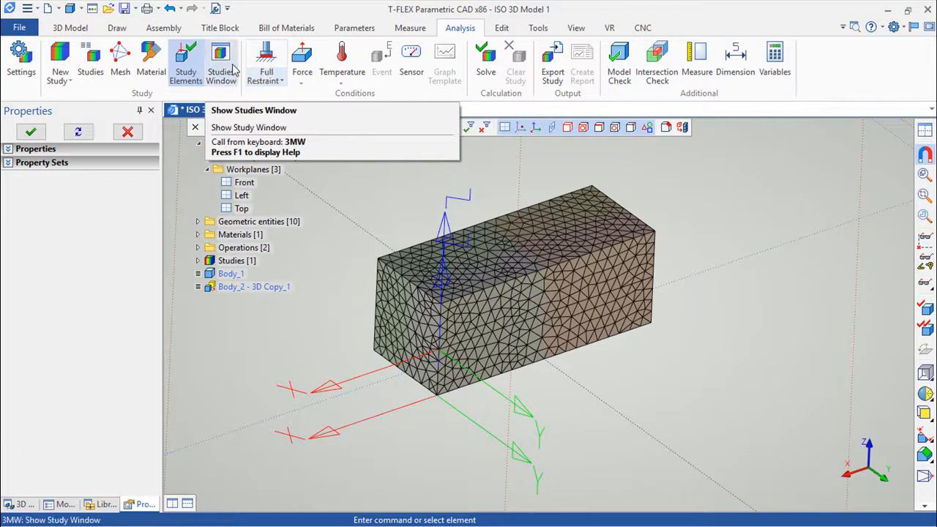
# Step: Apply a uniform normal force of 10000 N to the top face of the upper box
pyautogui.click(303, 62)
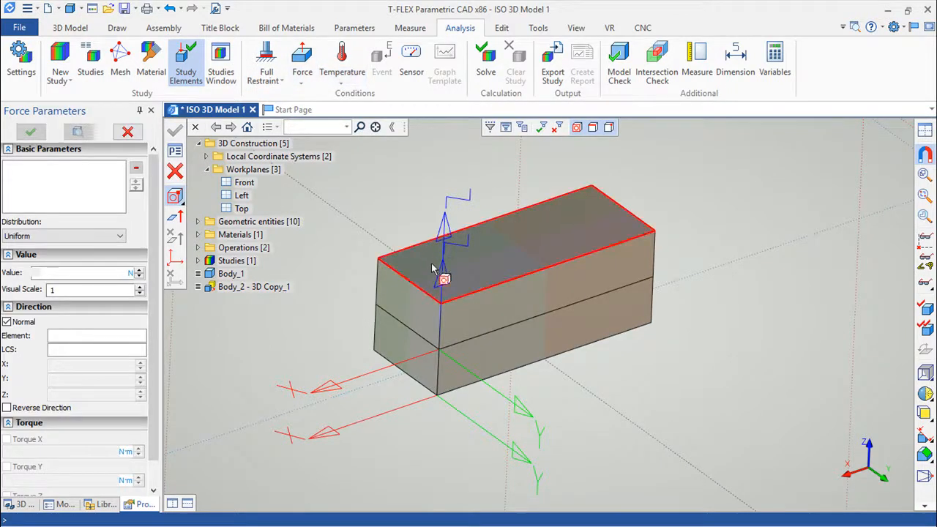
pyautogui.click(463, 281)
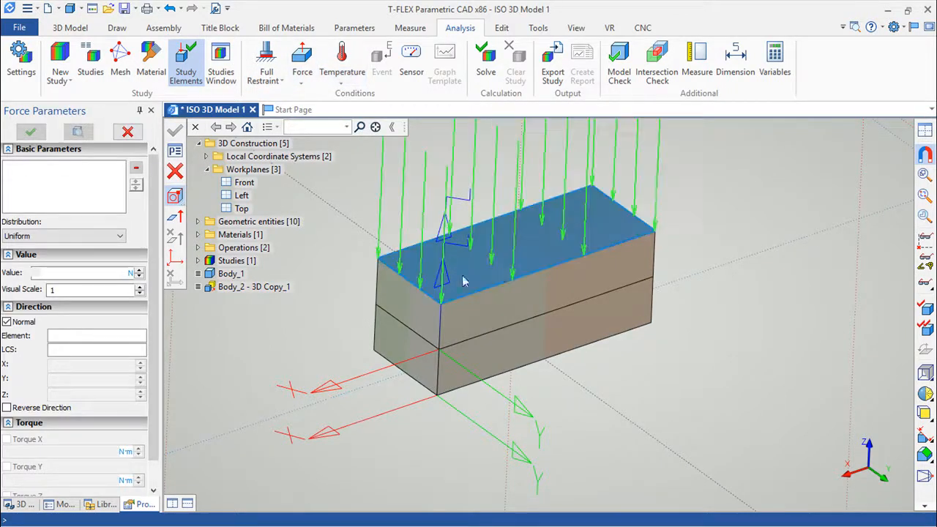
pyautogui.click(66, 273)
pyautogui.write('10000')
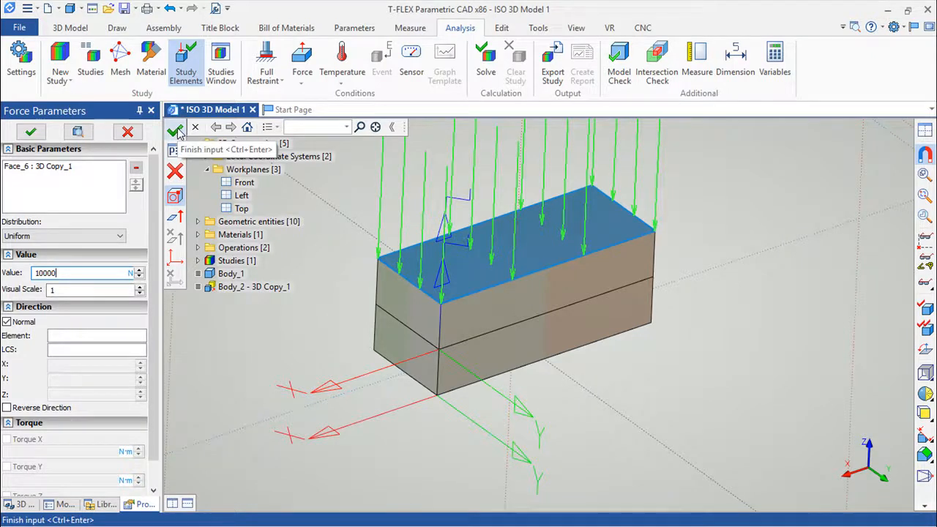
pyautogui.click(175, 131)
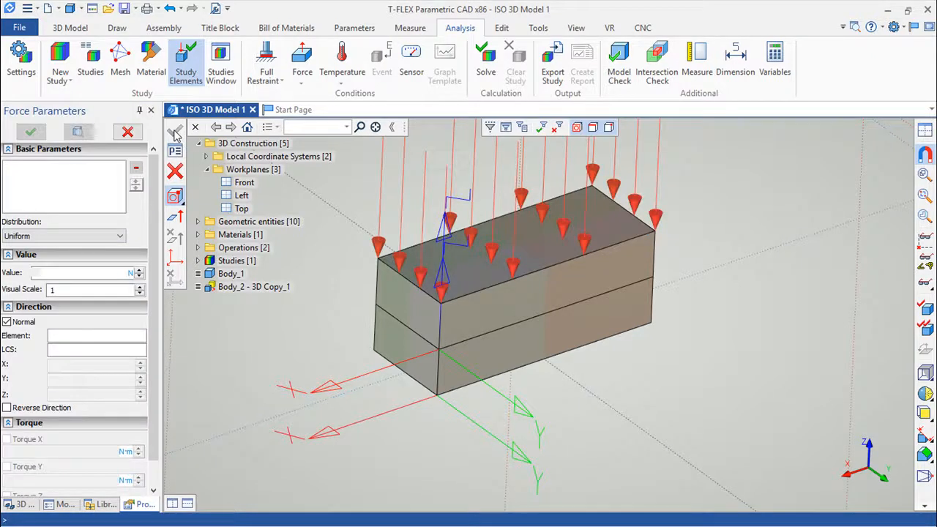
pyautogui.moveTo(658, 428); pyautogui.dragTo(656, 365)
pyautogui.hotkey('ctrl', 's')
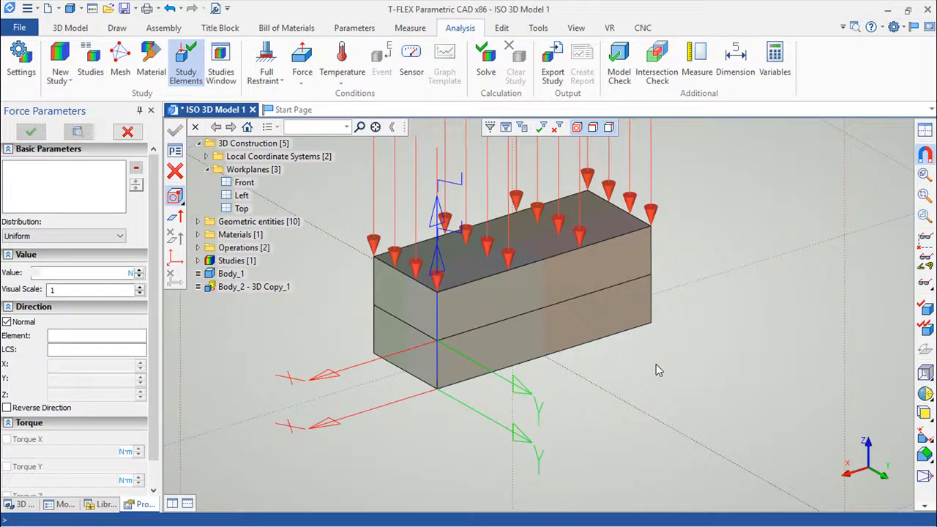
# Step: Apply a full restraint to the end faces of both boxes on the side opposite the coordinate systems
pyautogui.click(266, 79)
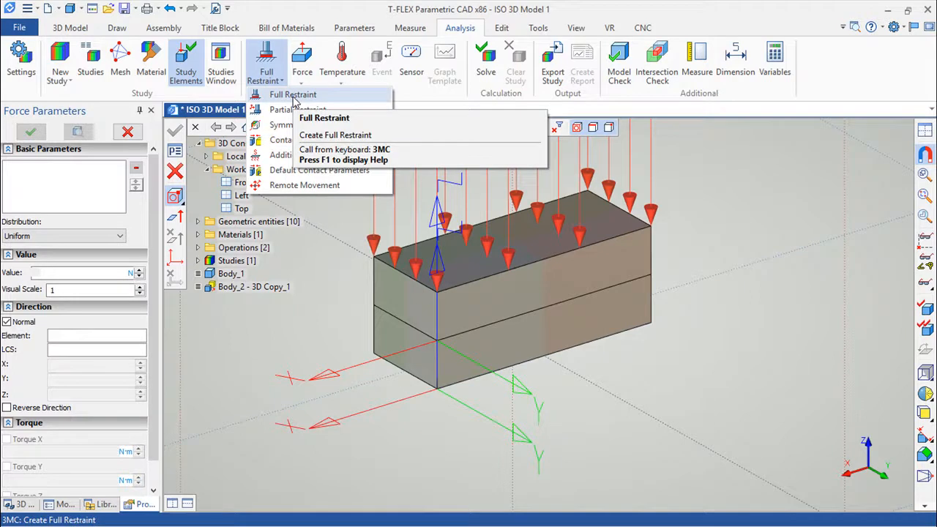
pyautogui.click(292, 96)
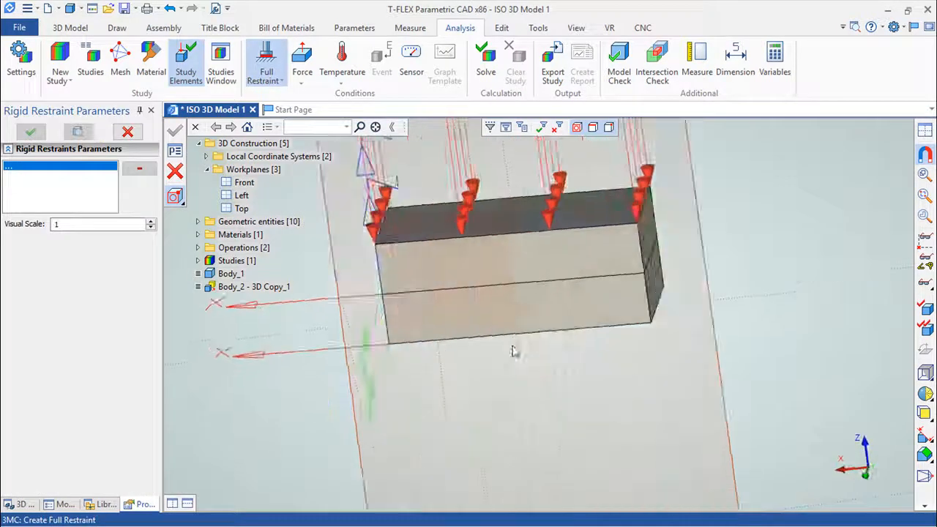
pyautogui.moveTo(801, 382); pyautogui.dragTo(680, 417, button='middle')
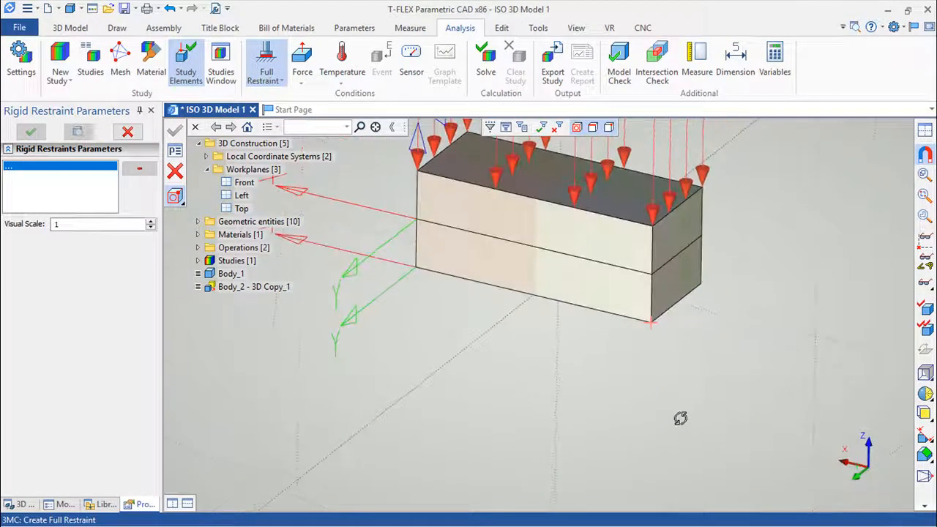
pyautogui.click(679, 233)
pyautogui.click(668, 298)
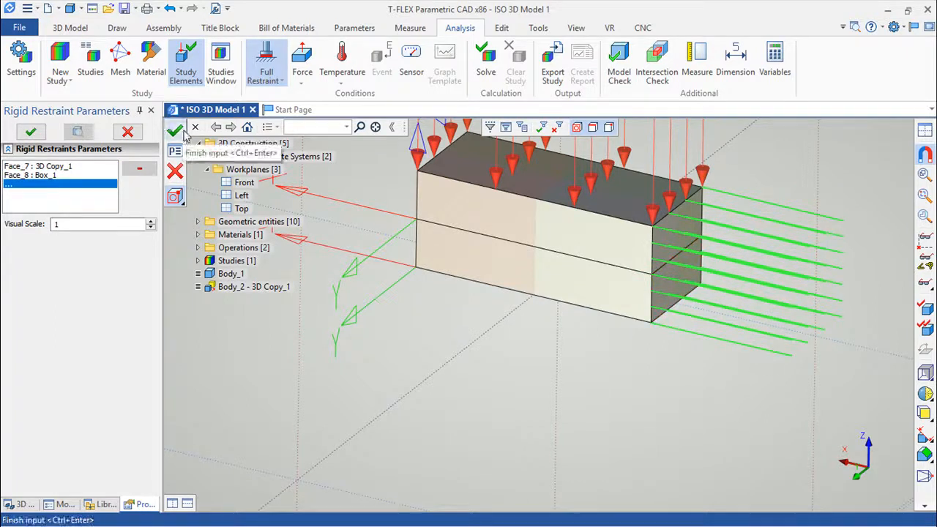
pyautogui.click(179, 133)
pyautogui.moveTo(651, 410); pyautogui.dragTo(754, 423)
pyautogui.moveTo(760, 300); pyautogui.dragTo(880, 400)
pyautogui.moveTo(750, 409); pyautogui.dragTo(601, 400)
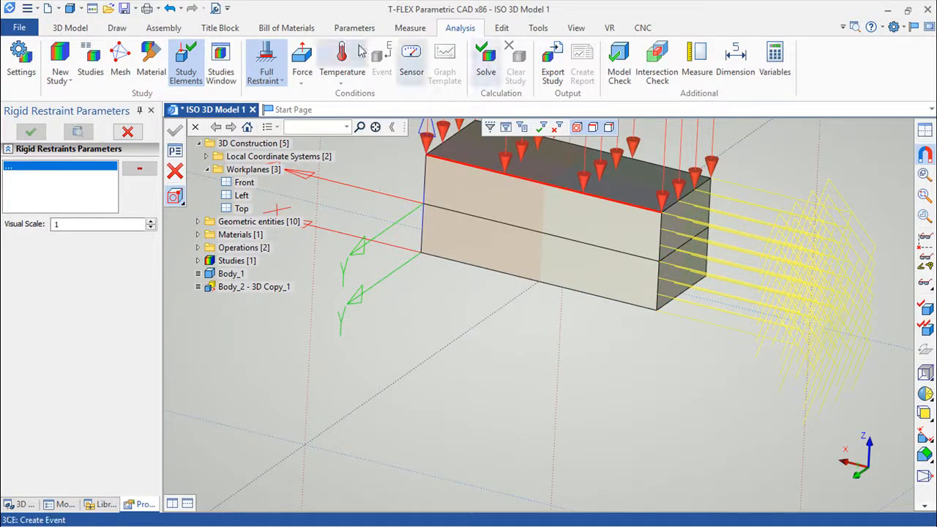
# Step: Undo the full restraint on the two end faces
pyautogui.click(172, 9)
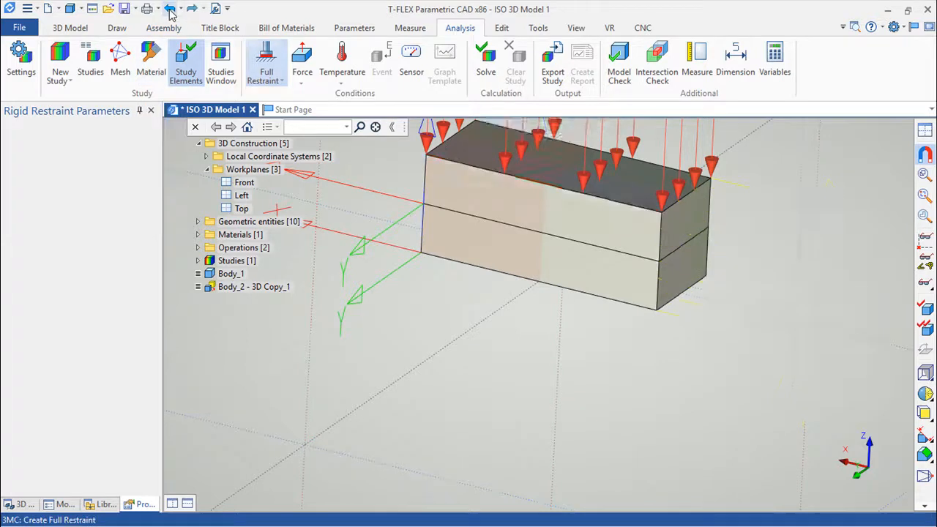
pyautogui.moveTo(535, 408); pyautogui.dragTo(740, 441)
pyautogui.moveTo(663, 388); pyautogui.dragTo(680, 397, button='right')
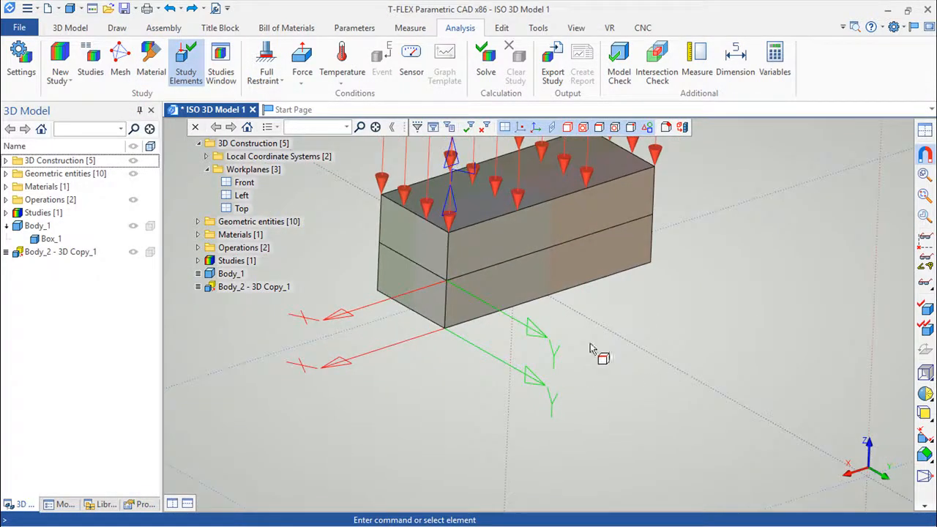
pyautogui.moveTo(608, 368); pyautogui.dragTo(597, 439, button='right')
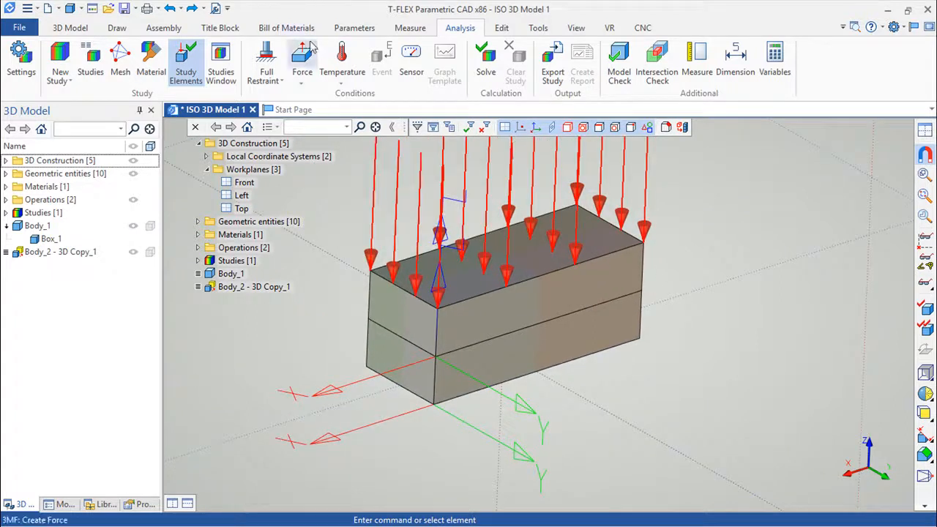
# Step: Fix the end faces of the upper and lower boxes, opposite the coordinate systems, with one full restraint
pyautogui.click(268, 66)
pyautogui.moveTo(623, 325); pyautogui.dragTo(489, 344, button='right')
pyautogui.moveTo(776, 433)
pyautogui.mouseDown(button='right')
pyautogui.moveTo(541, 475)
pyautogui.moveTo(621, 491)
pyautogui.moveTo(642, 368)
pyautogui.moveTo(739, 207)
pyautogui.moveTo(655, 171)
pyautogui.mouseUp(button='right')
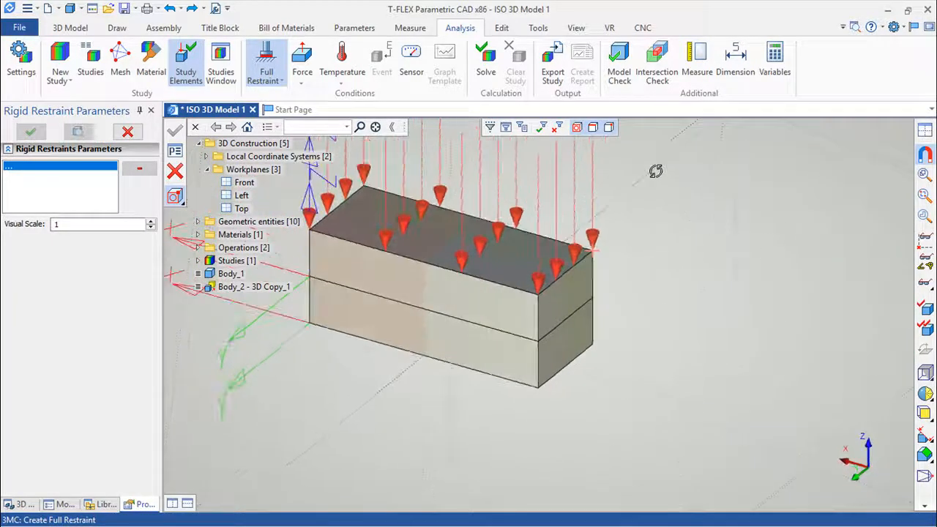
pyautogui.click(576, 294)
pyautogui.click(554, 360)
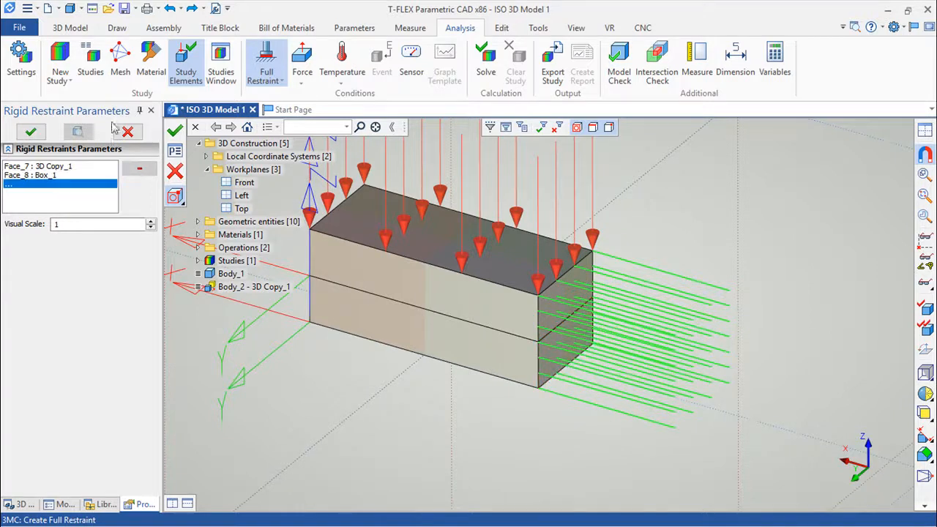
pyautogui.click(175, 130)
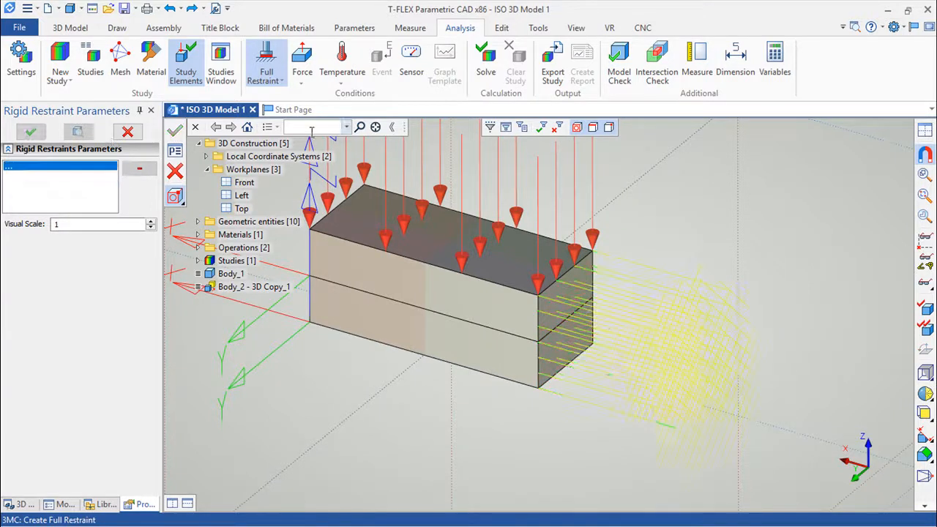
# Step: Solve the strength study with the default solver settings
pyautogui.click(485, 60)
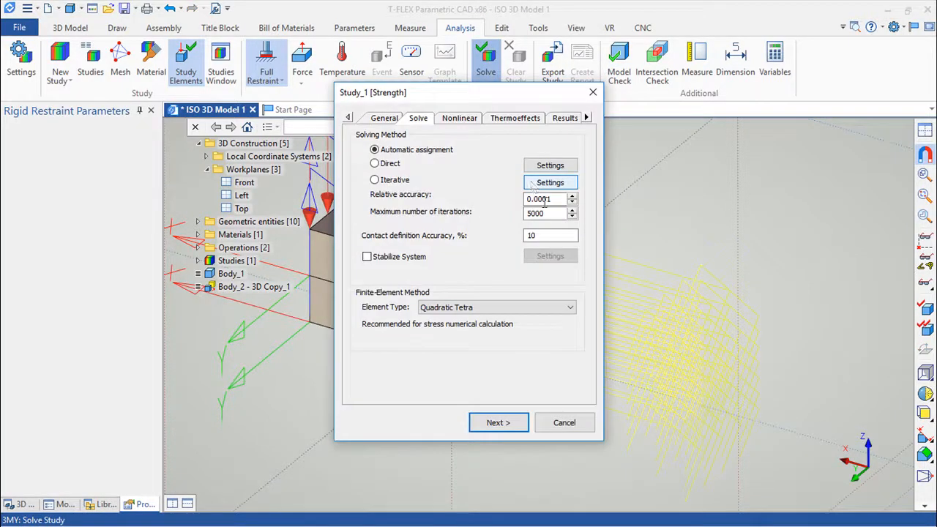
pyautogui.click(499, 422)
pyautogui.click(500, 483)
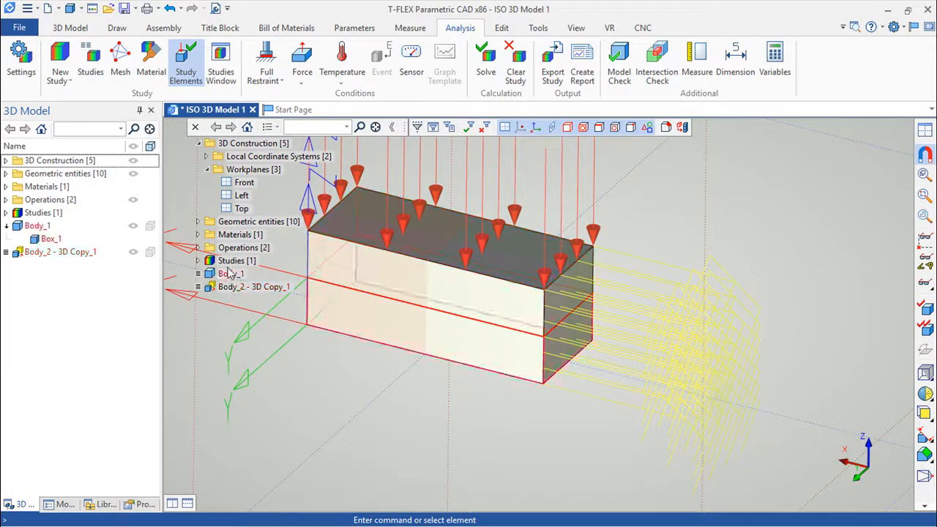
# Step: Open the study's displacement magnitude result, examine its animated deformation, and close the result window
pyautogui.click(198, 261)
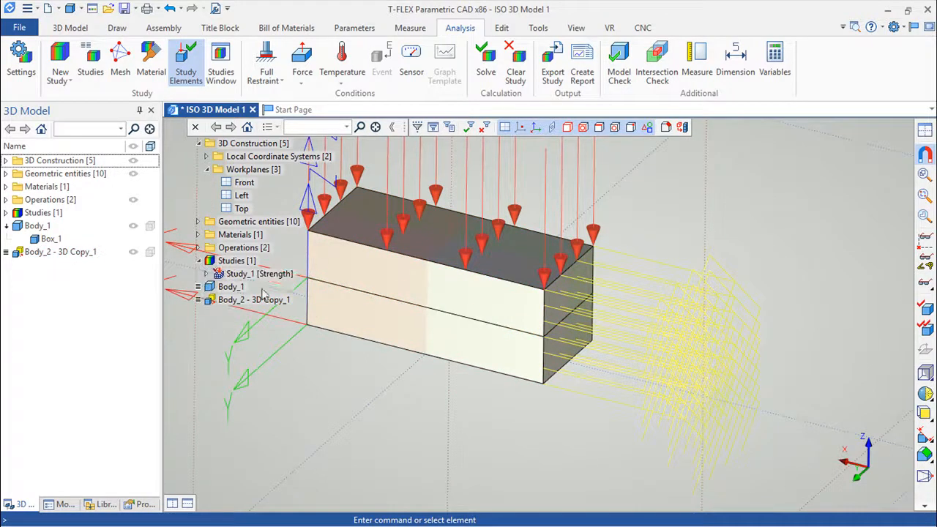
pyautogui.click(208, 274)
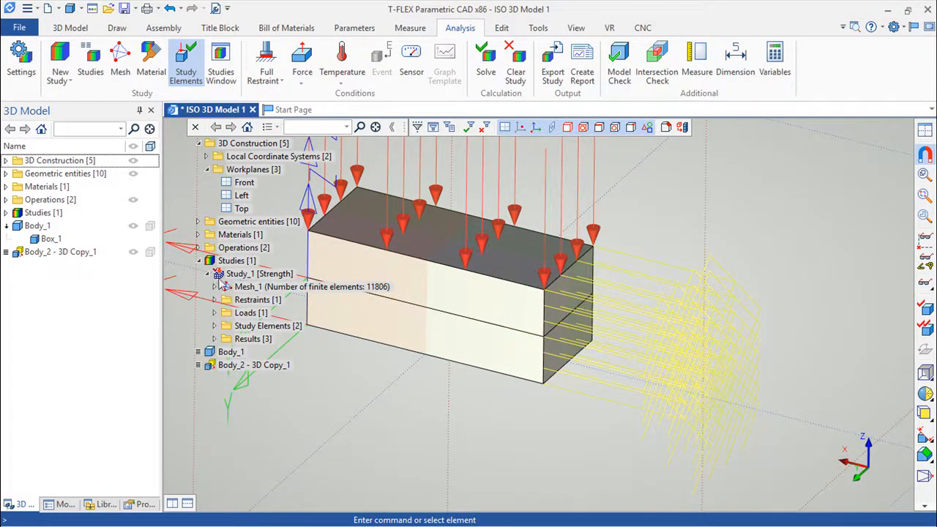
pyautogui.click(218, 340)
pyautogui.doubleClick(271, 352)
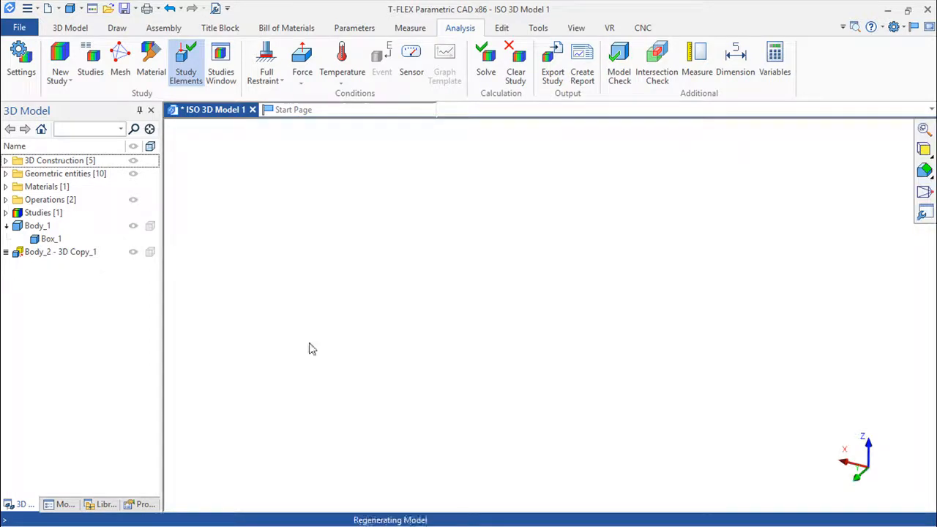
pyautogui.click(523, 60)
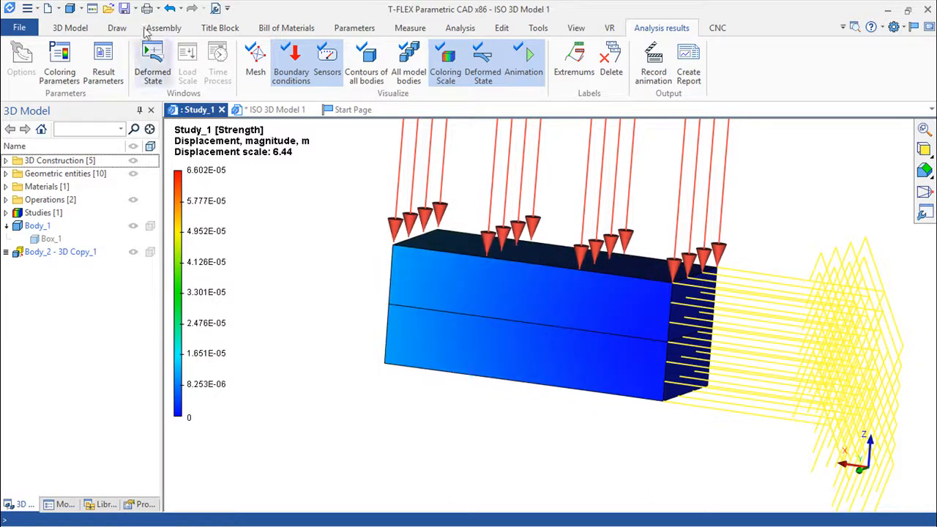
pyautogui.click(221, 109)
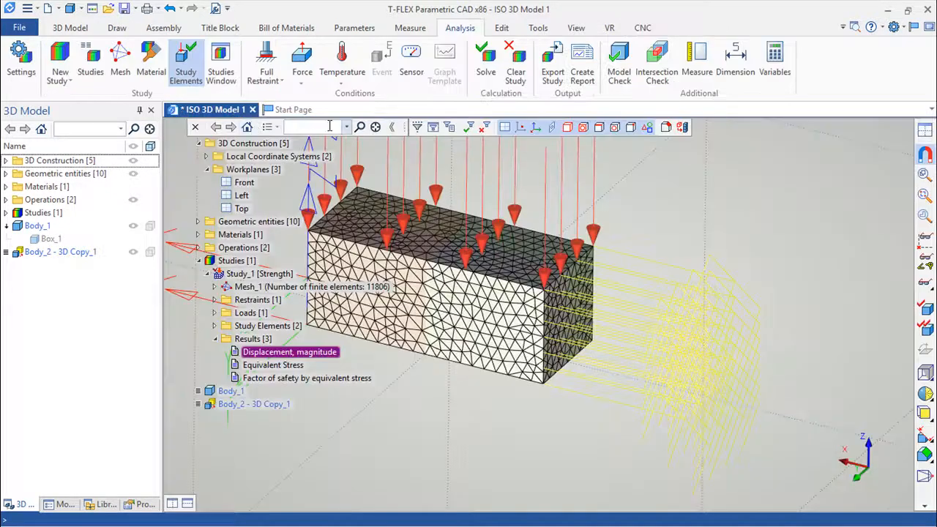
# Step: Undo the restraint, force, mesh and study so that only the two box bodies remain
pyautogui.click(169, 8)
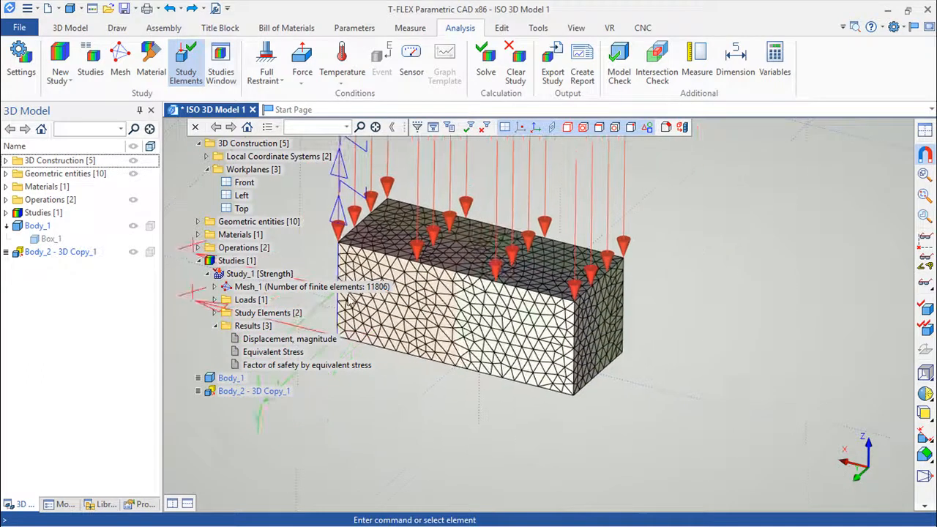
pyautogui.click(169, 8)
pyautogui.click(169, 8)
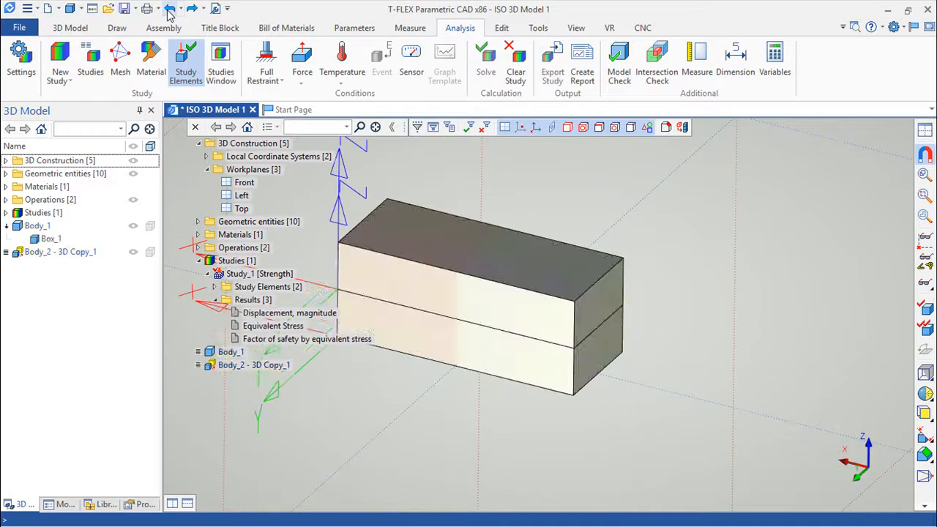
pyautogui.click(169, 8)
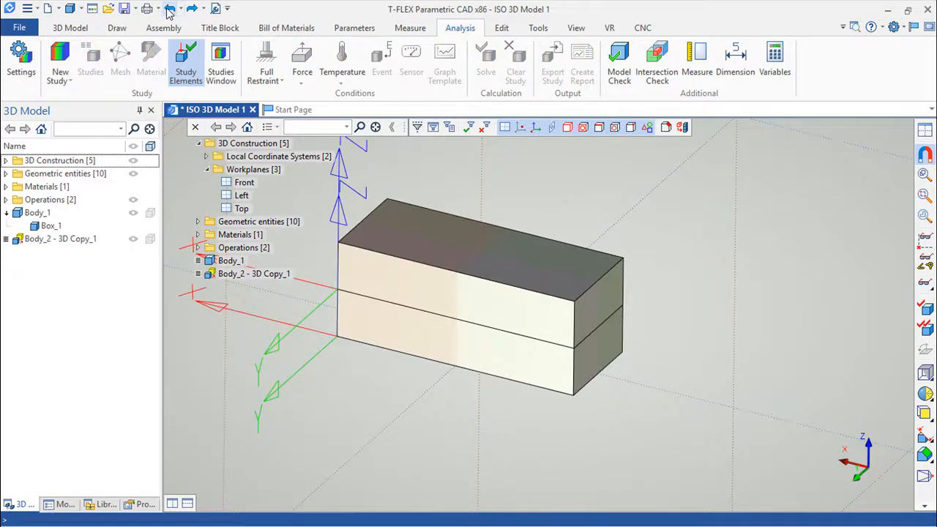
# Step: Create a Static Strength study that includes both box bodies
pyautogui.moveTo(454, 360); pyautogui.dragTo(489, 375, button='middle')
pyautogui.moveTo(489, 374); pyautogui.dragTo(511, 378)
pyautogui.scroll(3, 492, 365)
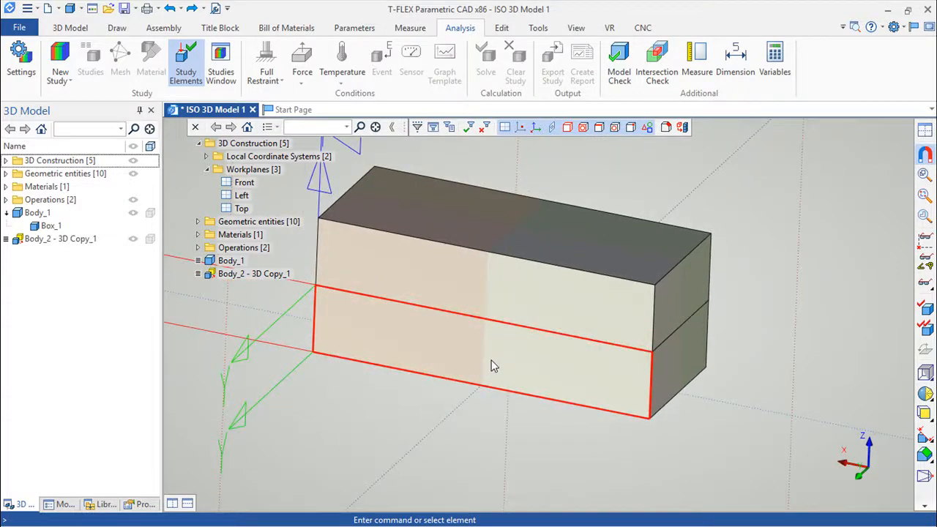
pyautogui.click(72, 81)
pyautogui.click(86, 93)
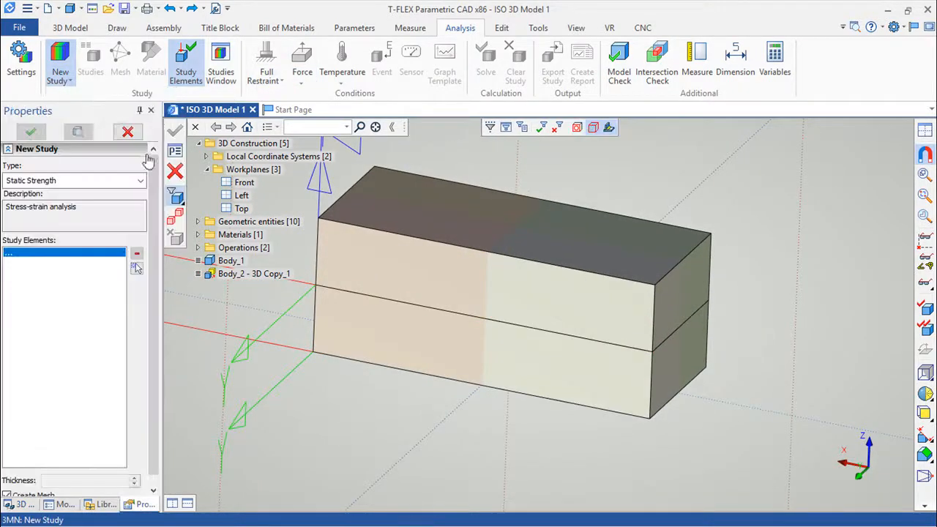
pyautogui.click(174, 221)
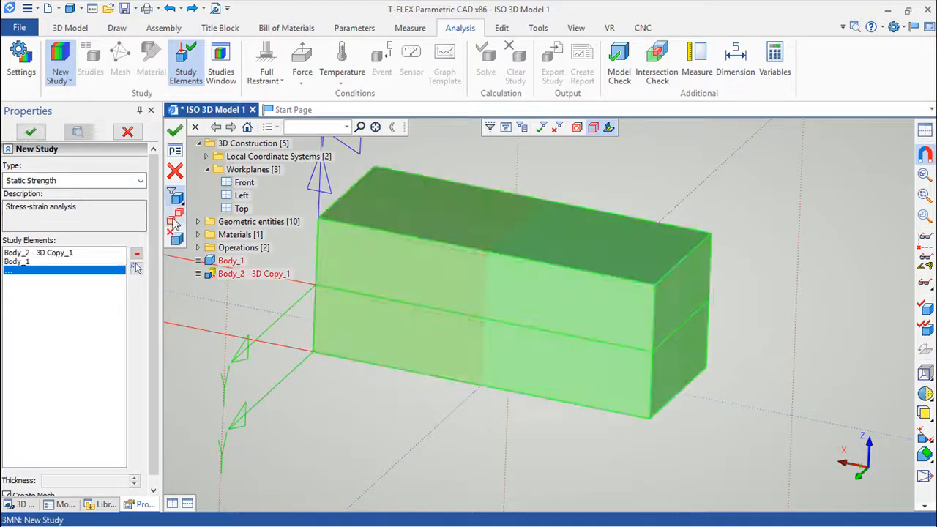
pyautogui.click(174, 133)
# Step: Generate the finite element mesh for both boxes with a relative mesh size of 0.05
pyautogui.click(101, 230)
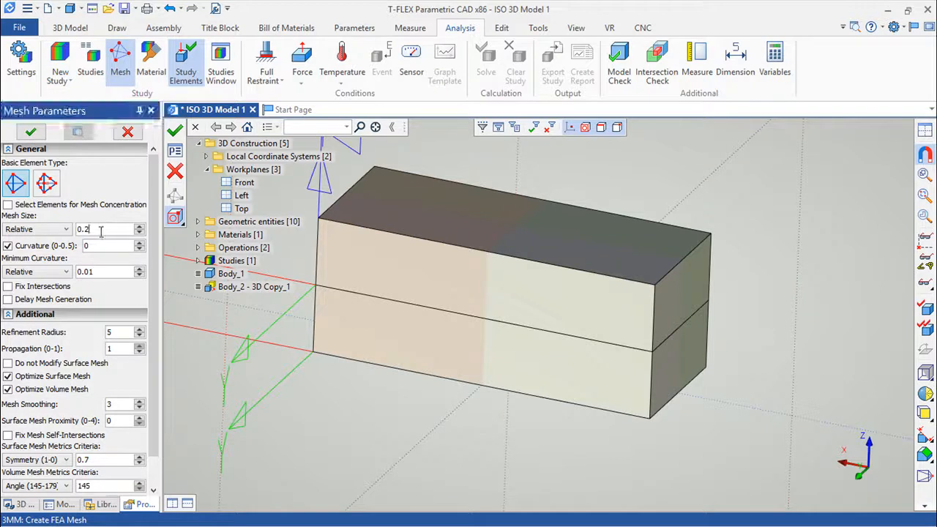
pyautogui.press('BackSpace')
pyautogui.write('05')
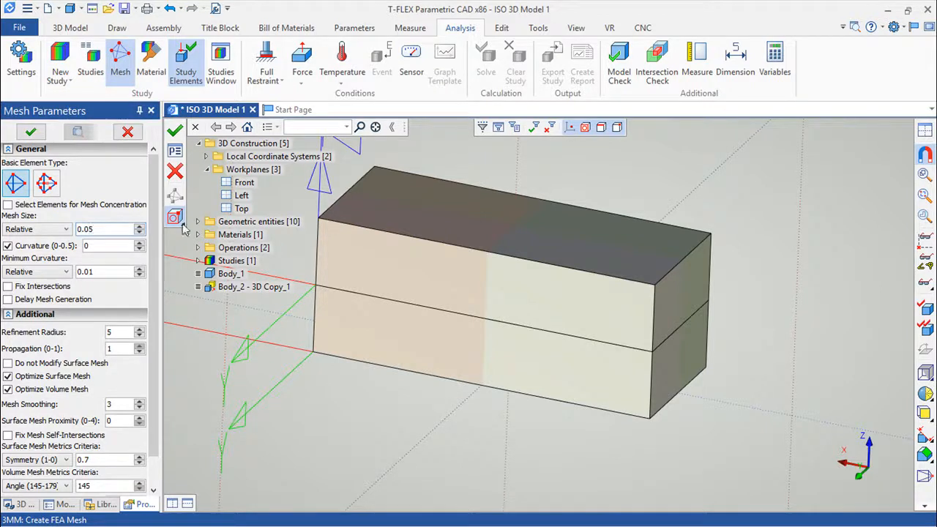
pyautogui.click(174, 131)
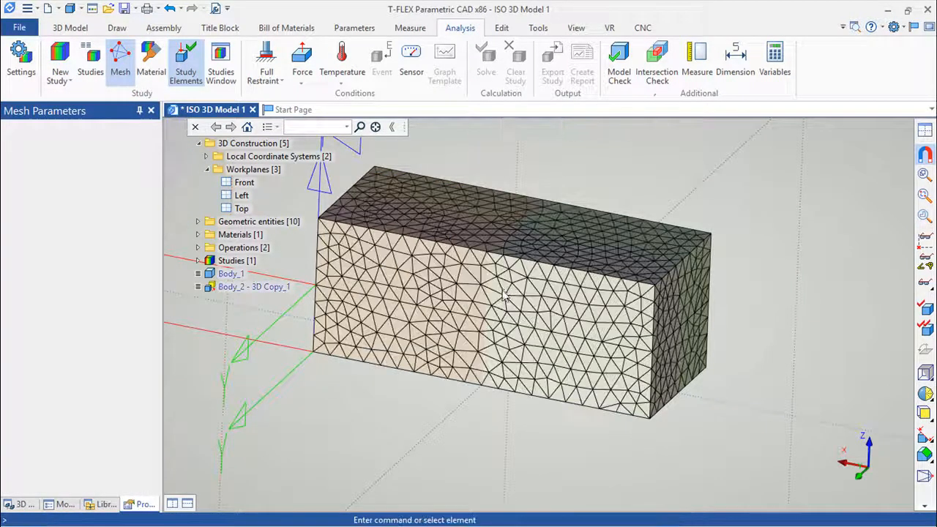
pyautogui.moveTo(797, 376); pyautogui.dragTo(817, 396, button='middle')
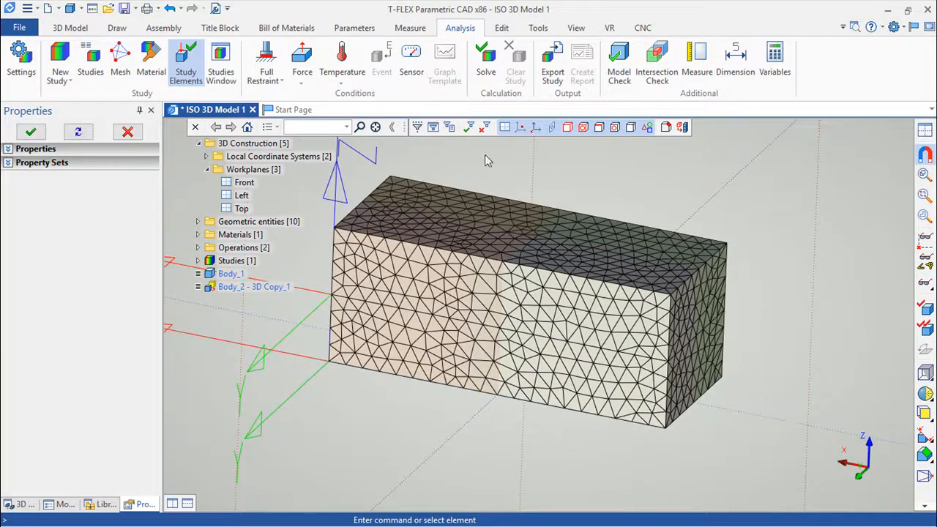
pyautogui.click(266, 79)
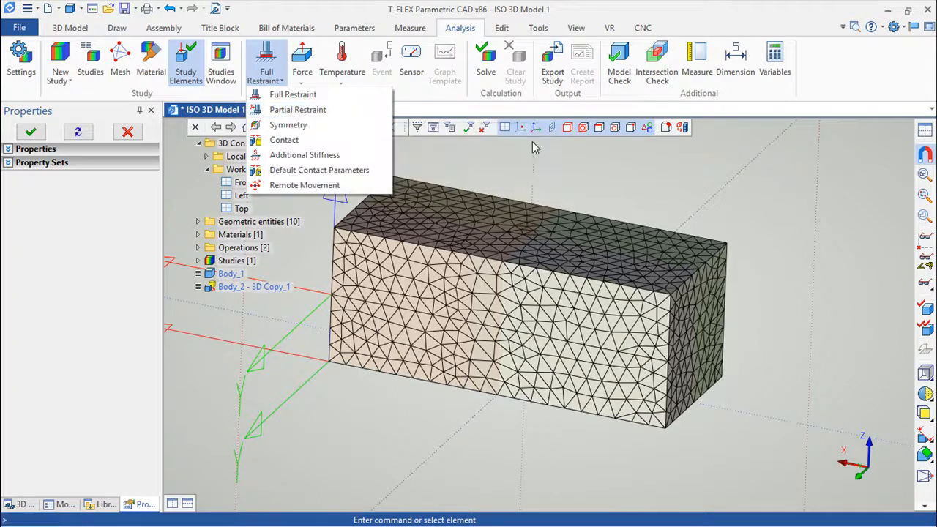
pyautogui.moveTo(796, 209)
pyautogui.mouseDown()
pyautogui.moveTo(766, 224)
pyautogui.moveTo(822, 207)
pyautogui.moveTo(811, 205)
pyautogui.mouseUp()
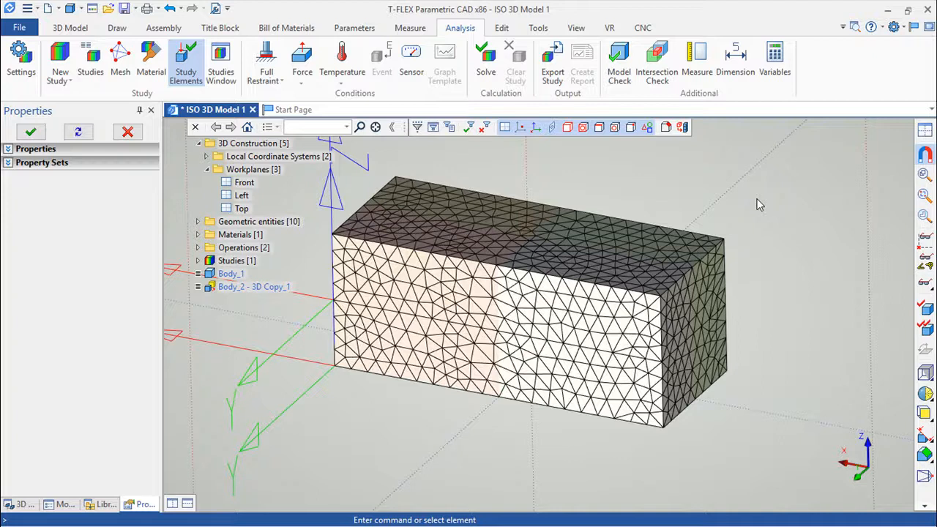
pyautogui.scroll(-3, 675, 349)
pyautogui.moveTo(640, 403); pyautogui.dragTo(611, 405)
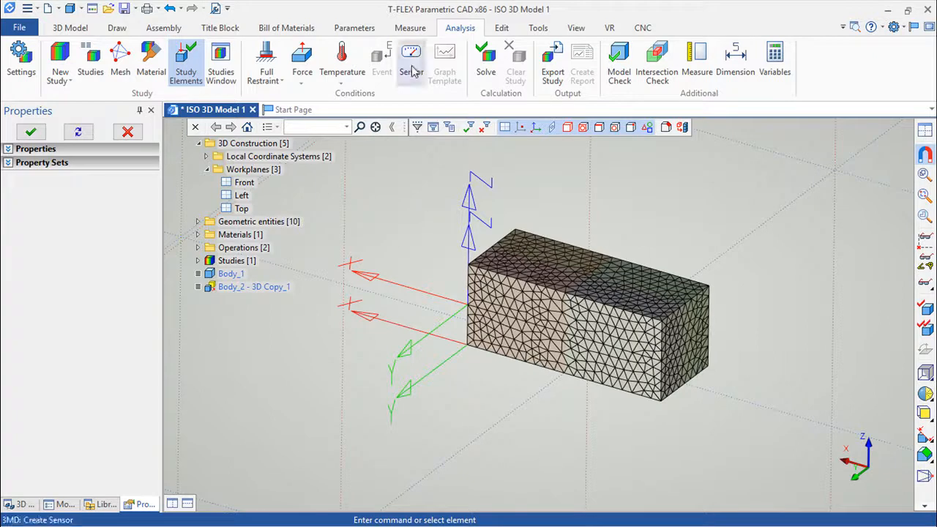
# Step: Set up a partial restraint on the upper box's end face opposite the coordinate systems, restraining only the X axis
pyautogui.click(279, 80)
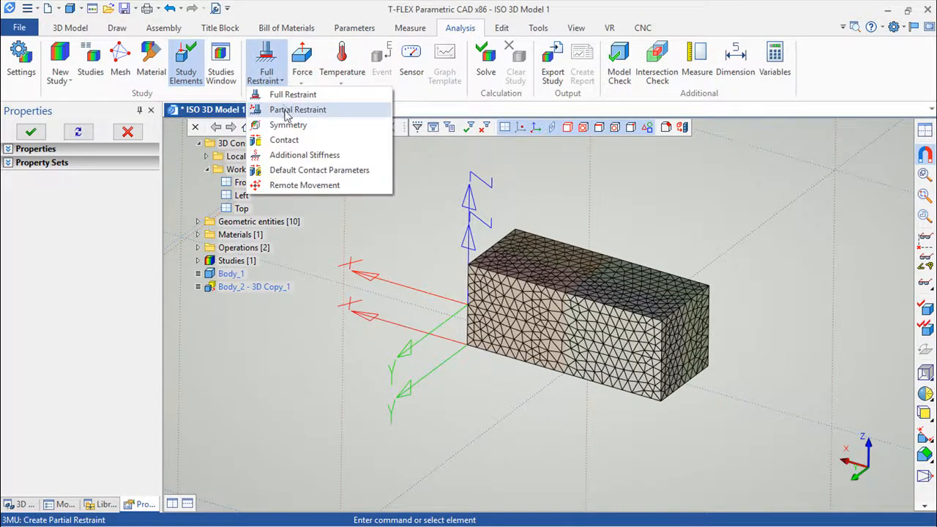
pyautogui.click(293, 109)
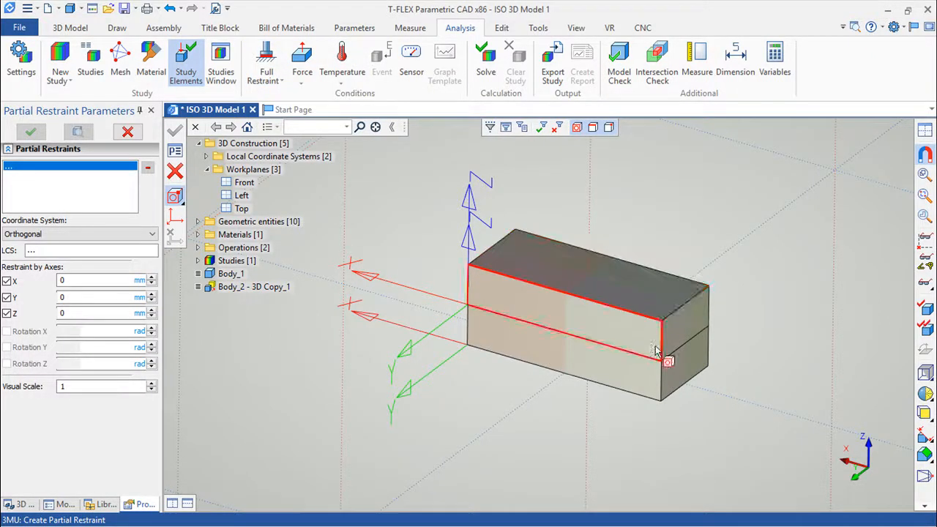
pyautogui.click(687, 329)
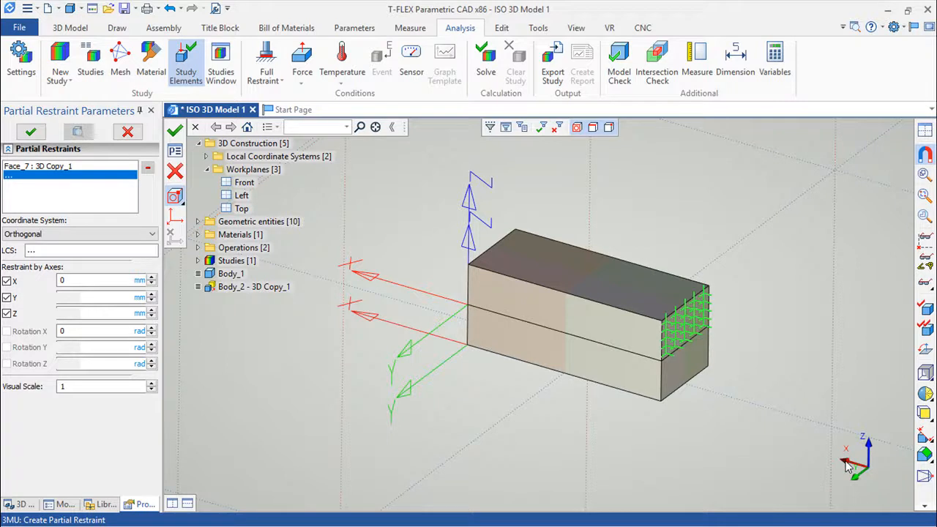
pyautogui.click(8, 314)
pyautogui.click(6, 297)
pyautogui.click(7, 313)
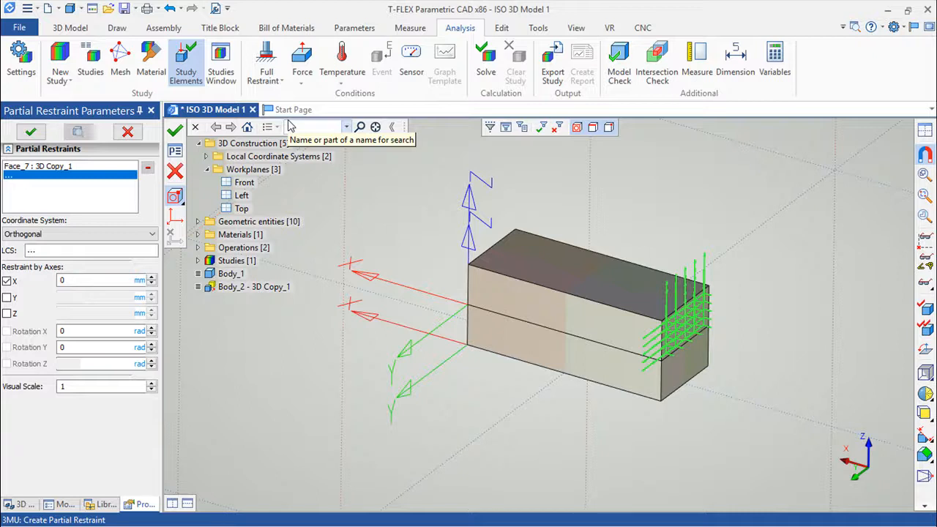
# Step: Try the cylindrical, spherical and orthogonal coordinate systems for the partial restraint, and cancel the restraint
pyautogui.click(148, 236)
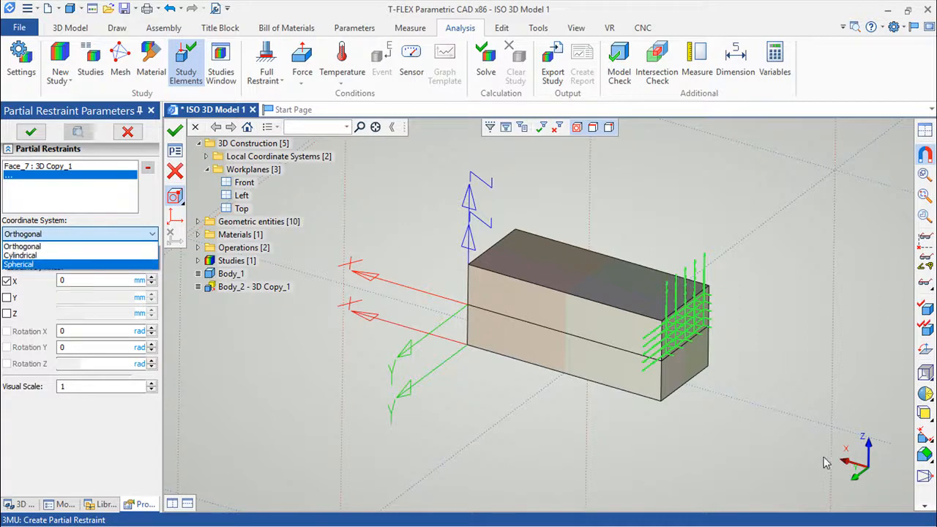
pyautogui.click(28, 257)
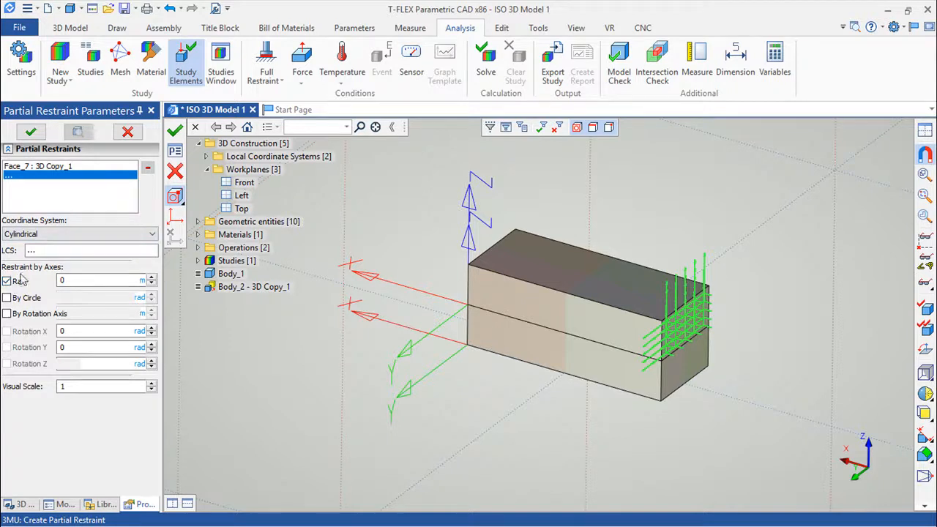
pyautogui.click(149, 235)
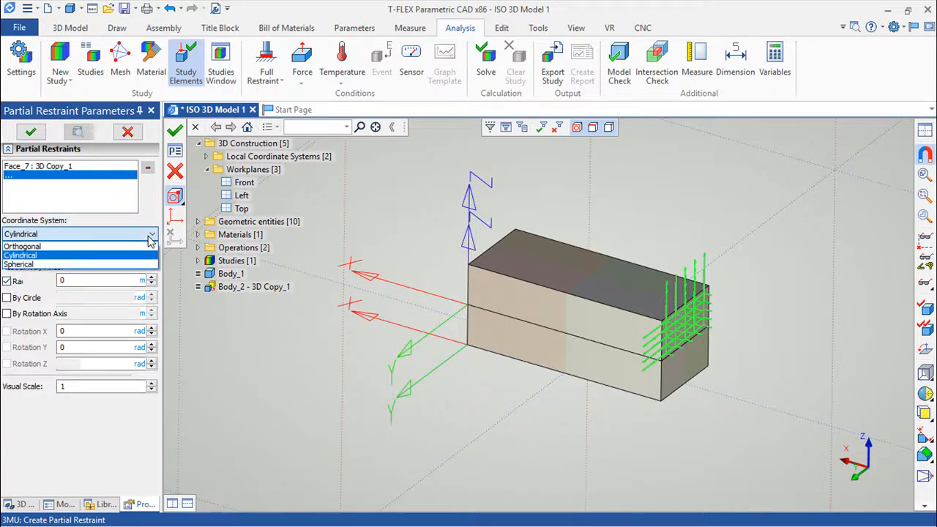
pyautogui.click(33, 263)
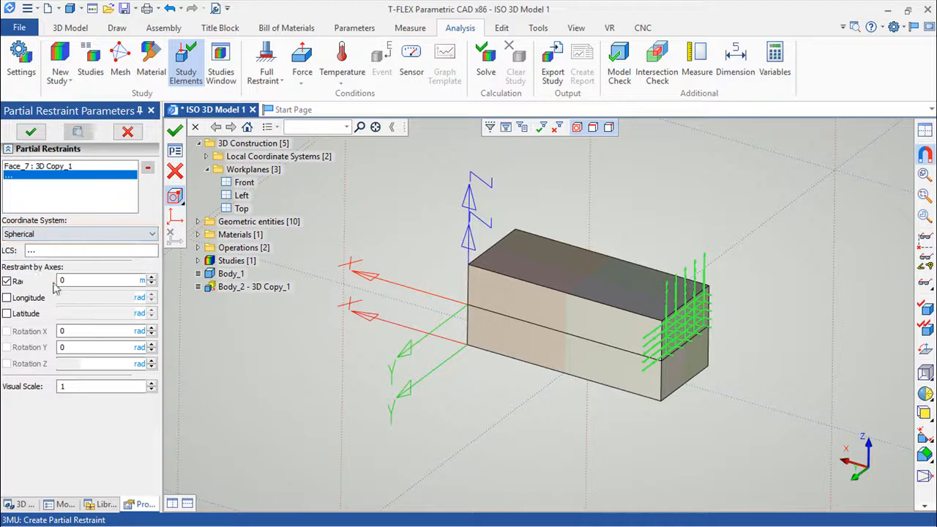
pyautogui.click(61, 281)
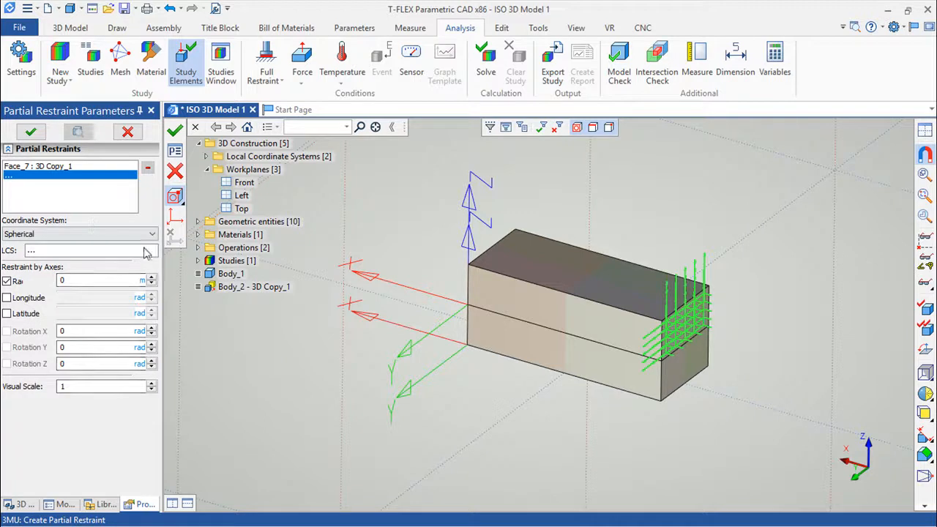
pyautogui.click(80, 233)
pyautogui.click(33, 245)
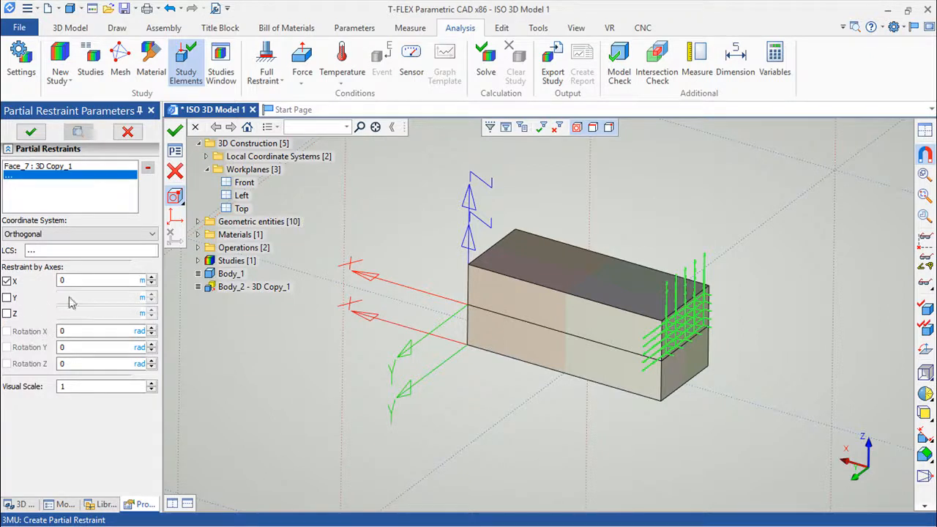
pyautogui.click(46, 234)
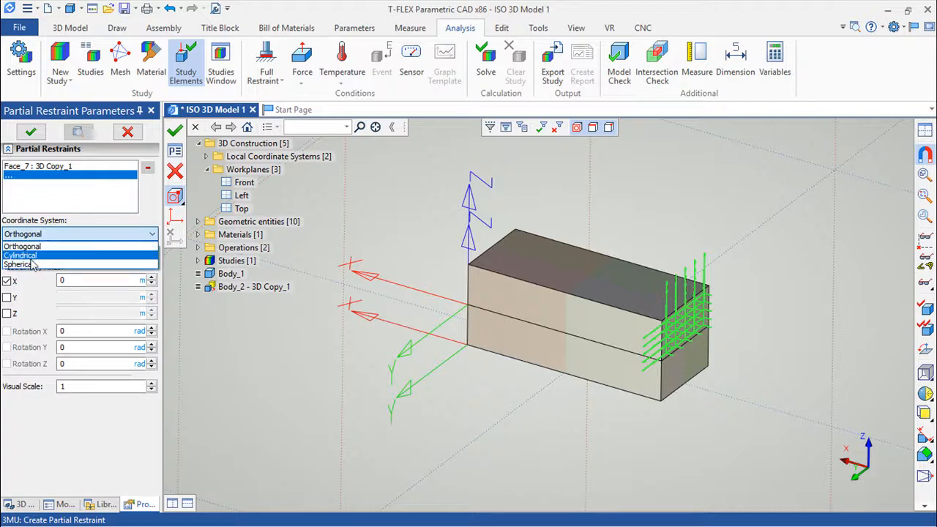
pyautogui.click(36, 256)
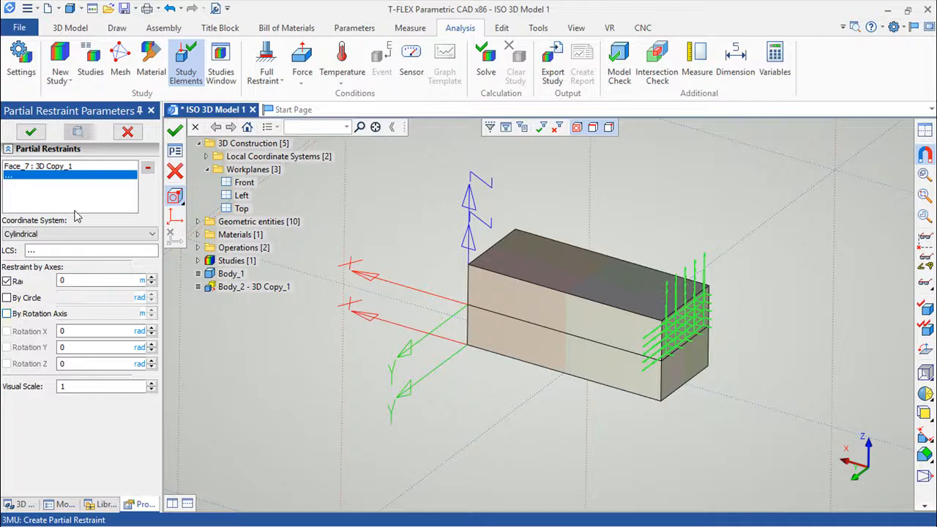
pyautogui.click(172, 174)
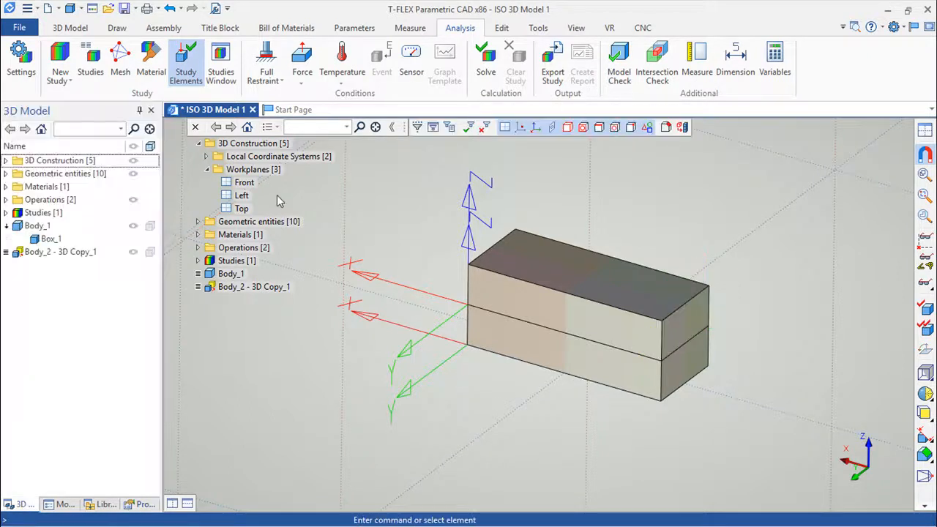
# Step: Create a rigid constraint contact between the touching faces of the lower and upper boxes
pyautogui.click(274, 81)
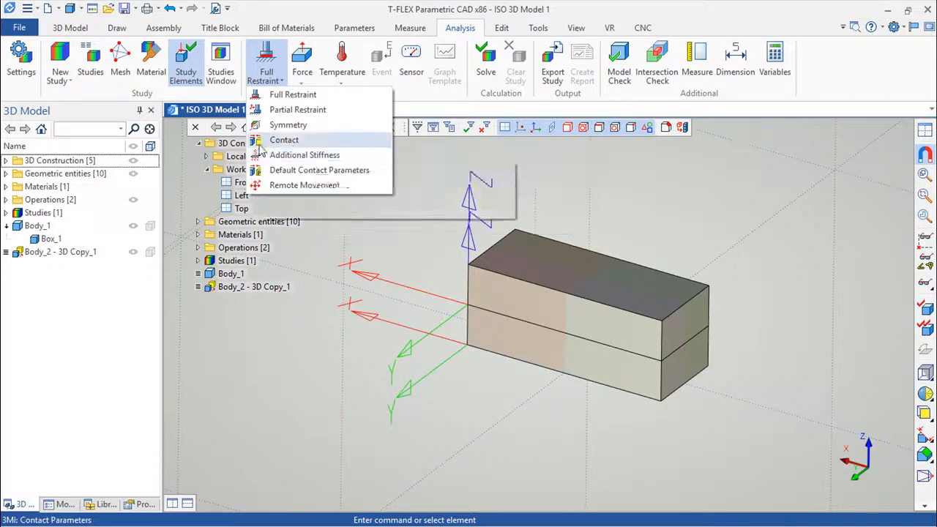
pyautogui.click(286, 142)
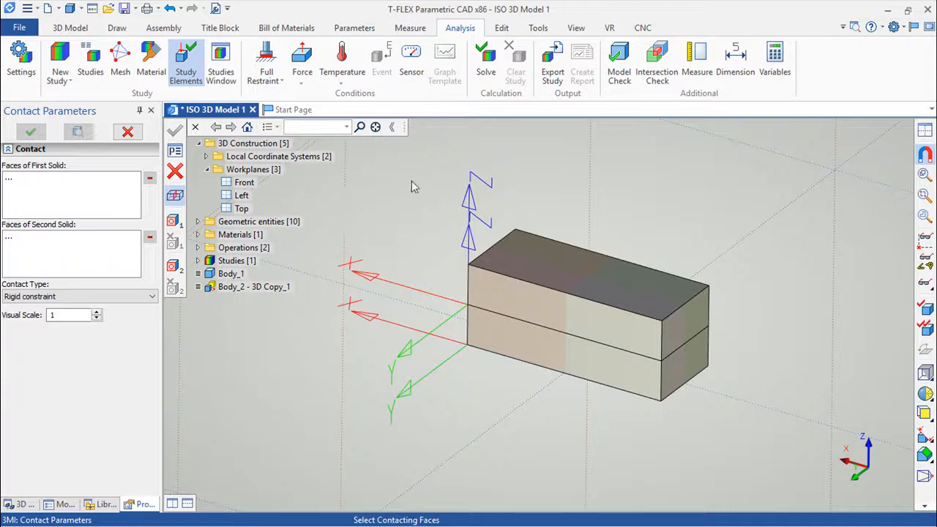
pyautogui.moveTo(598, 396); pyautogui.dragTo(703, 373)
pyautogui.moveTo(500, 393); pyautogui.dragTo(688, 383)
pyautogui.moveTo(368, 352); pyautogui.dragTo(375, 334)
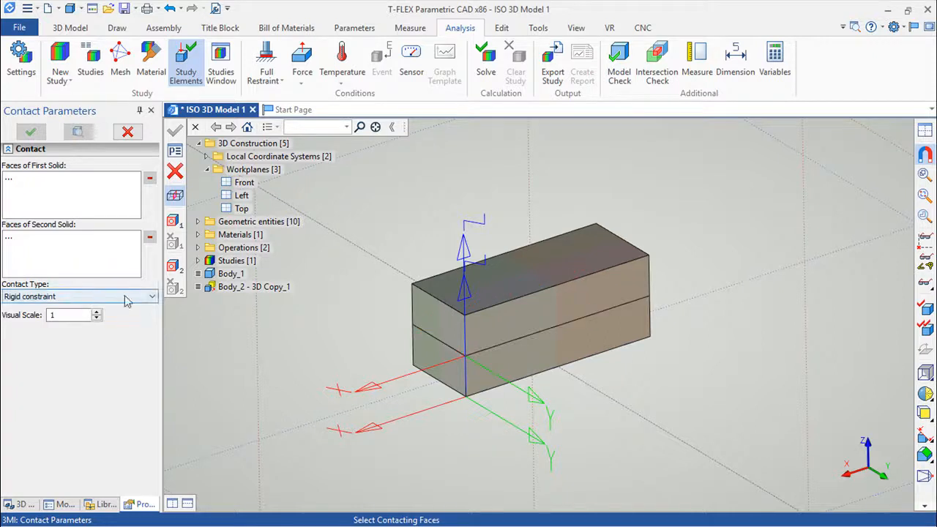
pyautogui.click(153, 297)
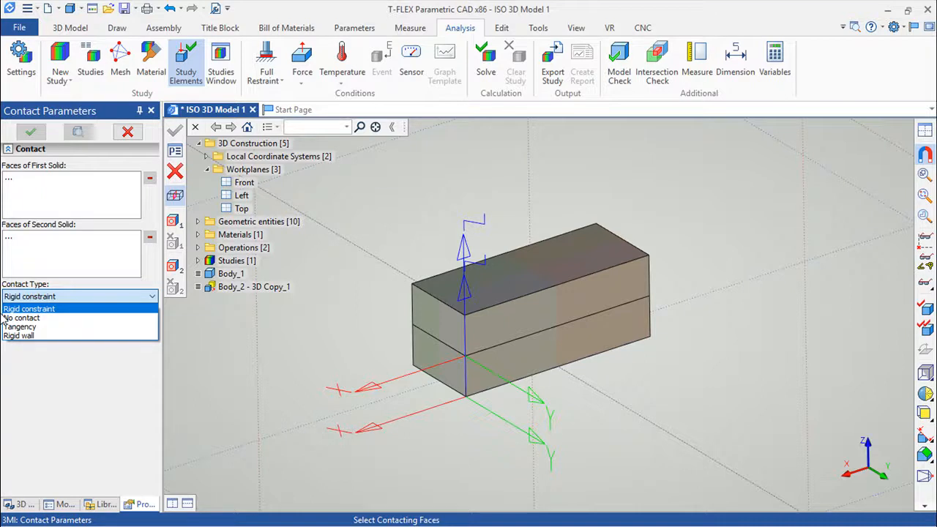
pyautogui.click(55, 313)
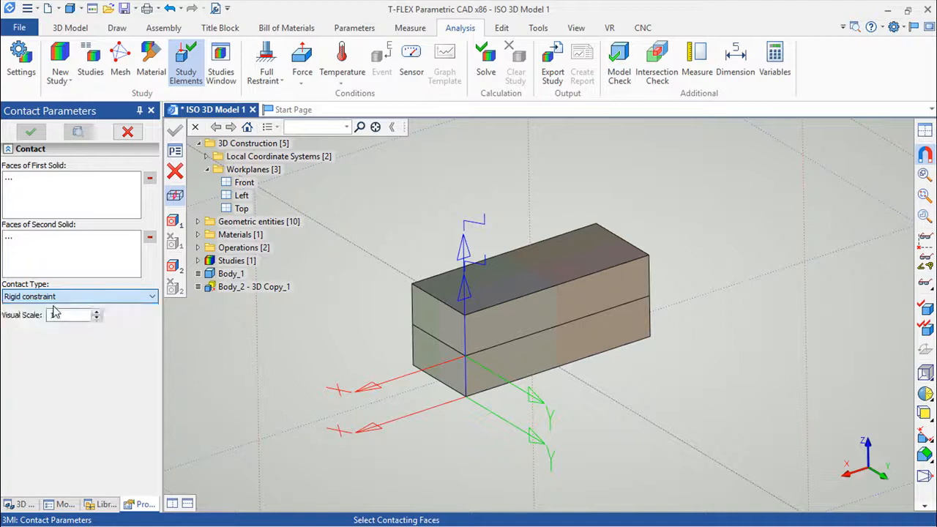
pyautogui.click(570, 325)
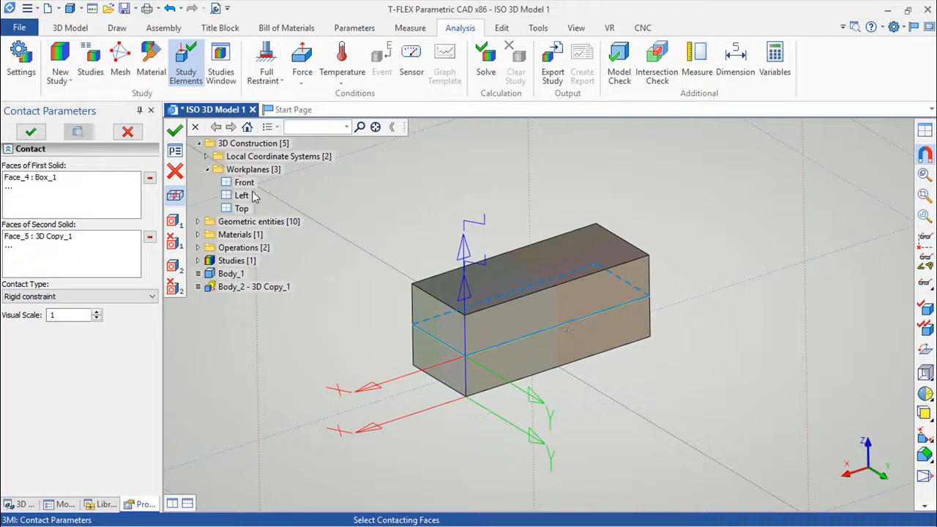
pyautogui.click(174, 132)
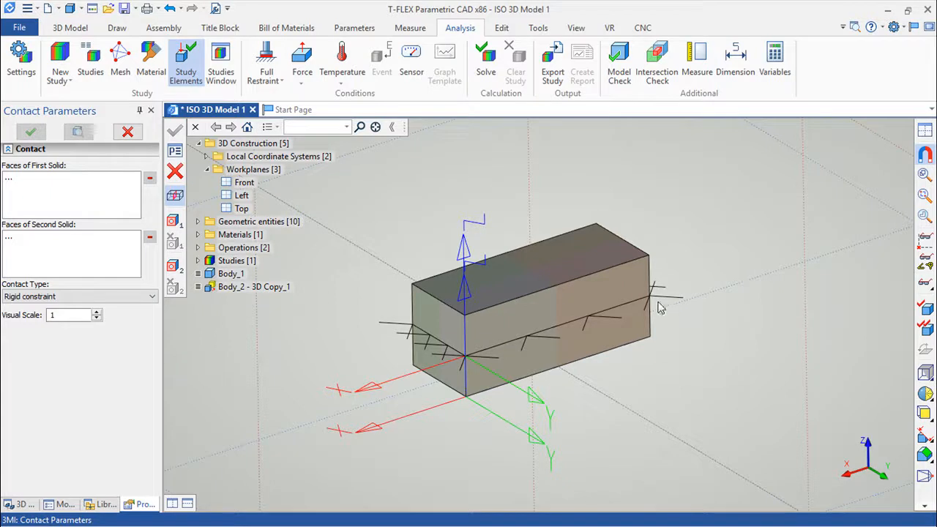
# Step: Try to solve the strength study with the default settings, and close the solver window
pyautogui.scroll(2, 598, 292)
pyautogui.click(486, 64)
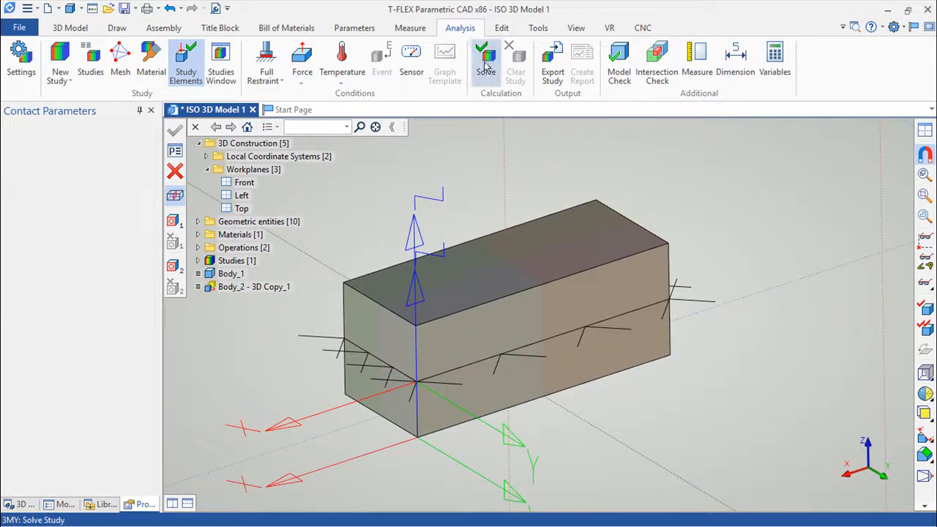
pyautogui.click(496, 423)
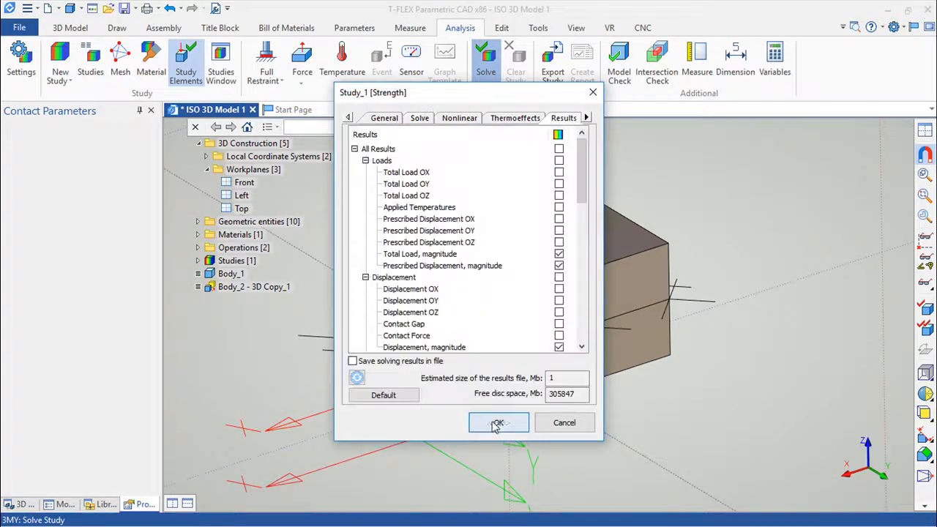
pyautogui.click(497, 425)
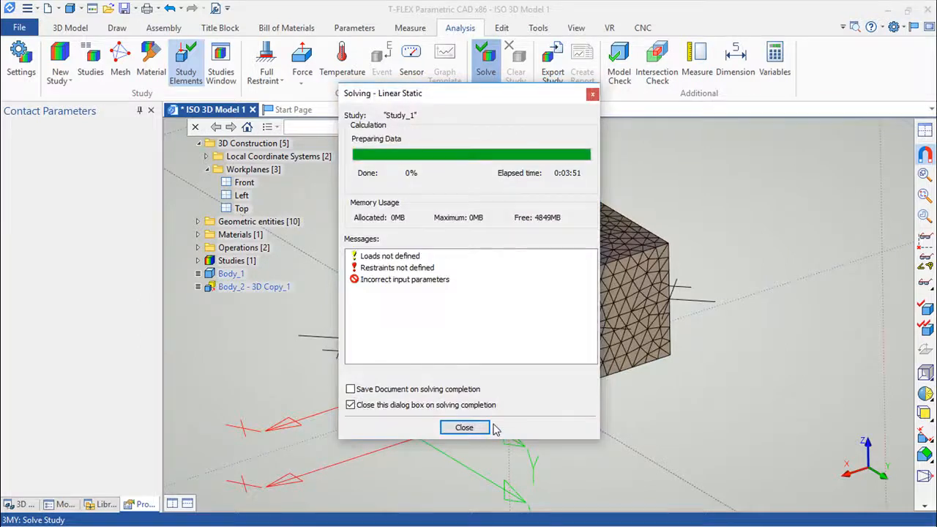
pyautogui.click(480, 429)
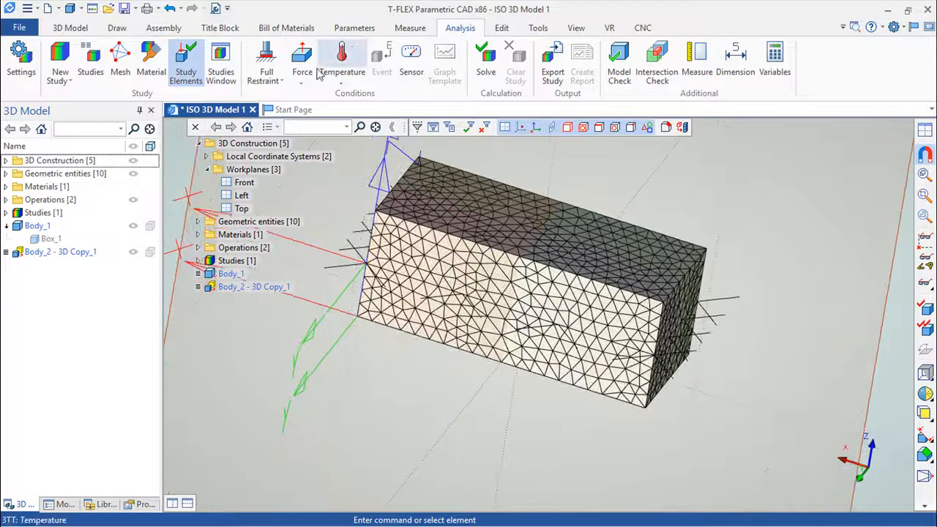
# Step: Apply a full restraint to the end faces of both boxes on the side opposite the coordinate systems
pyautogui.click(265, 57)
pyautogui.click(686, 313)
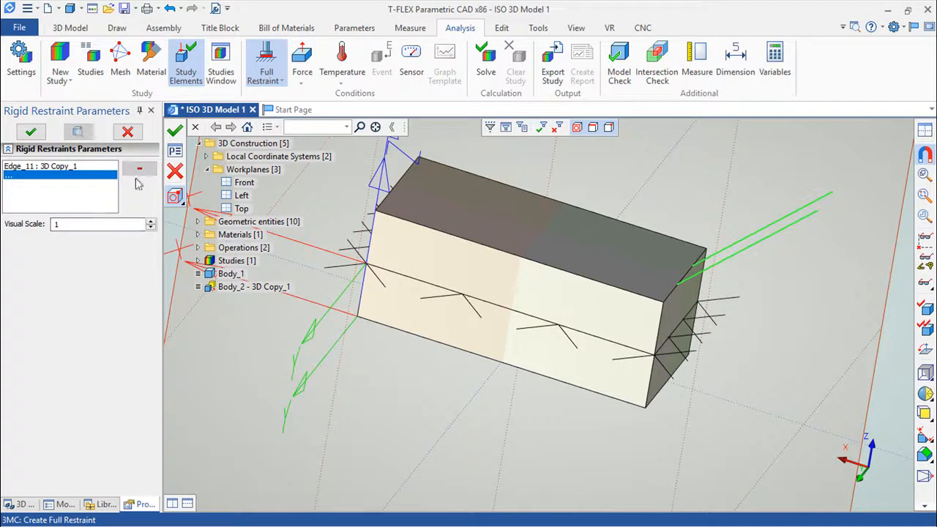
pyautogui.click(44, 166)
pyautogui.click(140, 169)
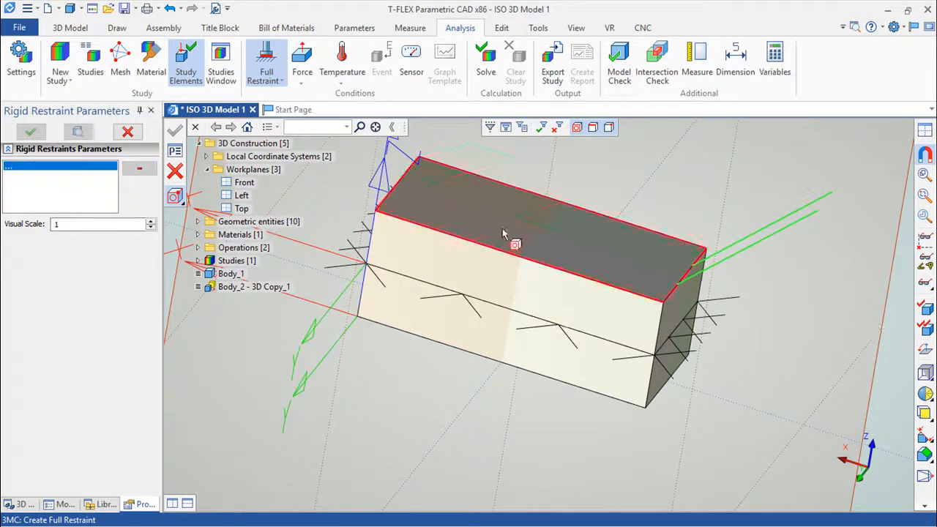
pyautogui.click(680, 300)
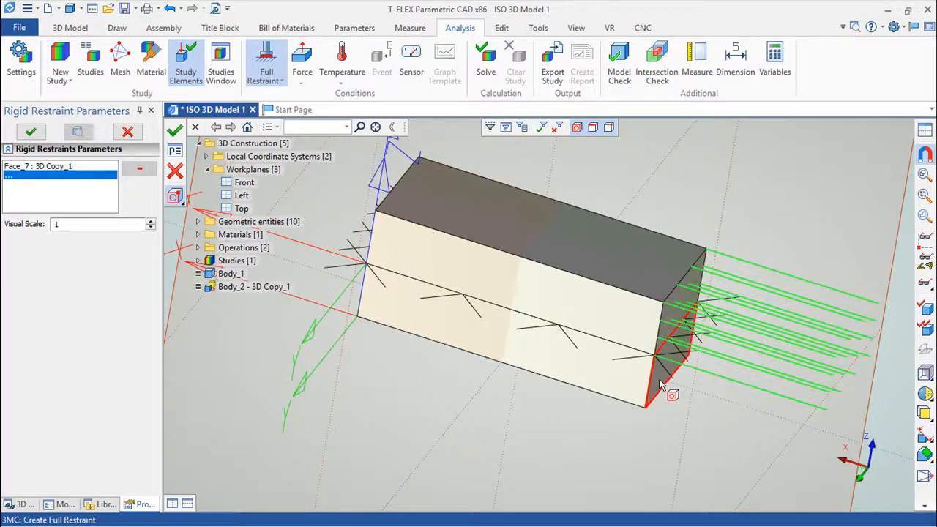
pyautogui.click(660, 385)
pyautogui.click(176, 131)
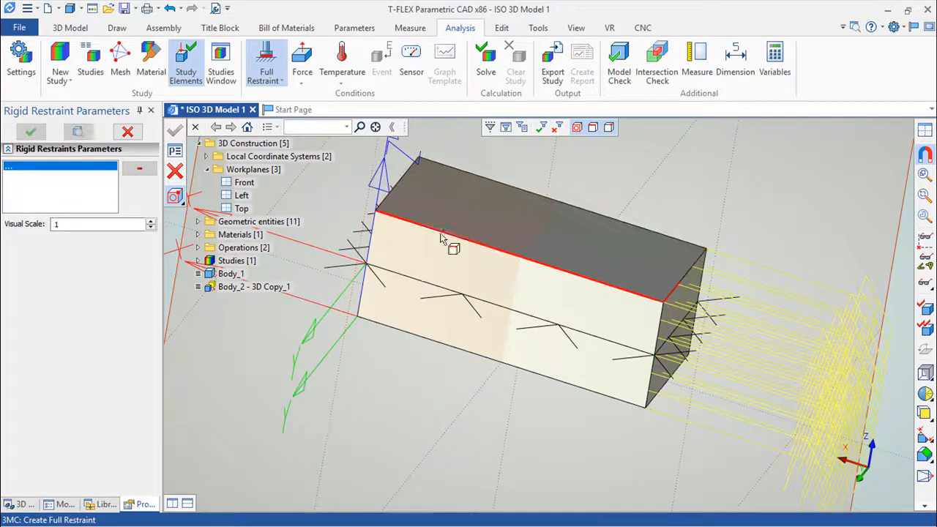
# Step: Solve the strength study with the automatic solving method and quadratic tetra elements
pyautogui.click(485, 64)
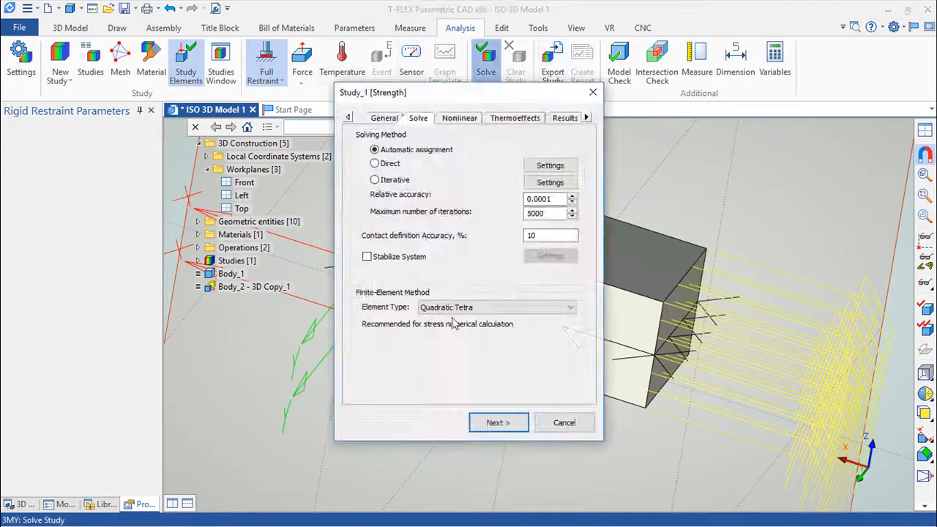
pyautogui.click(498, 423)
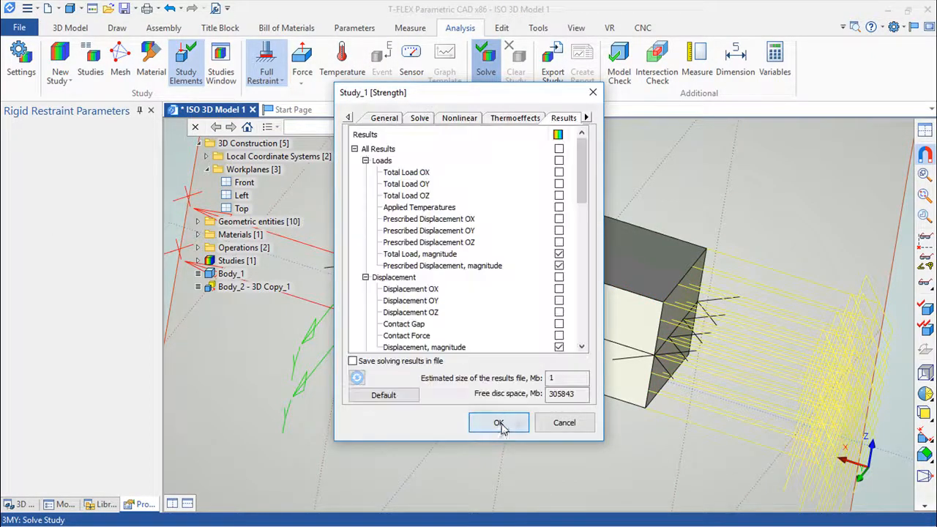
pyautogui.click(499, 424)
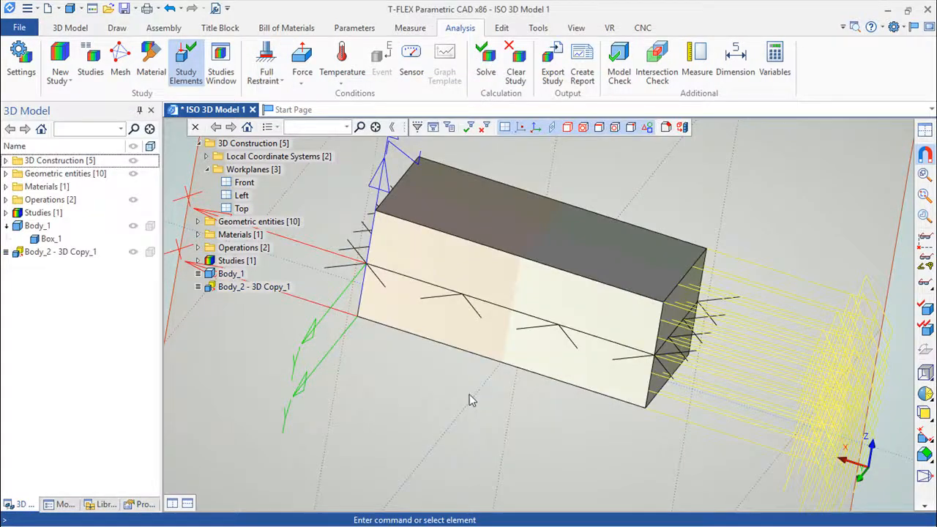
# Step: Apply a uniform 10000 N force normal to the upper box's top face
pyautogui.moveTo(471, 397); pyautogui.dragTo(677, 402)
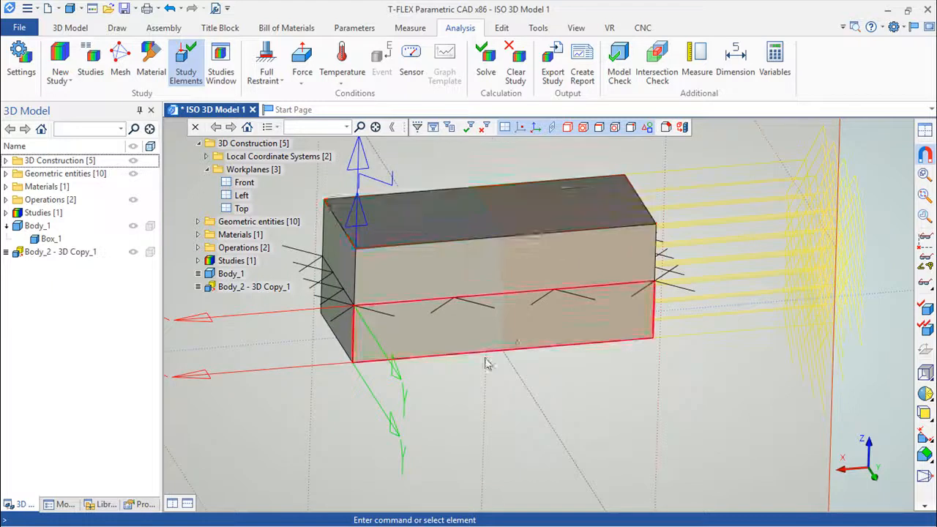
pyautogui.scroll(-3, 473, 378)
pyautogui.moveTo(564, 403); pyautogui.dragTo(427, 399)
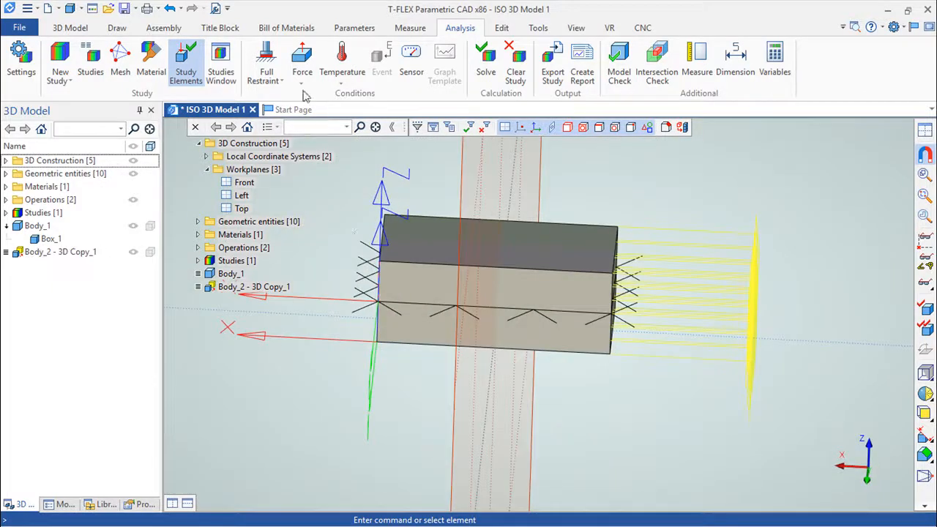
pyautogui.click(303, 64)
pyautogui.click(435, 246)
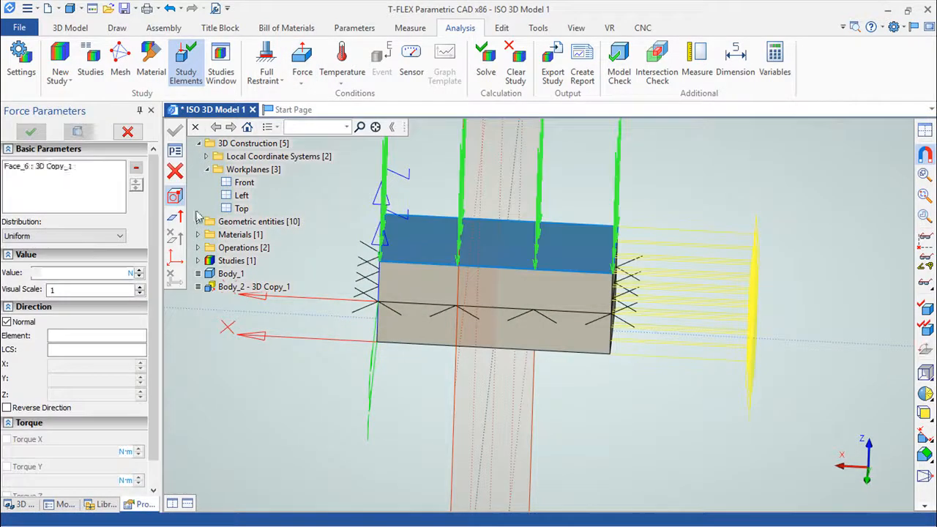
pyautogui.doubleClick(65, 273)
pyautogui.write('10000')
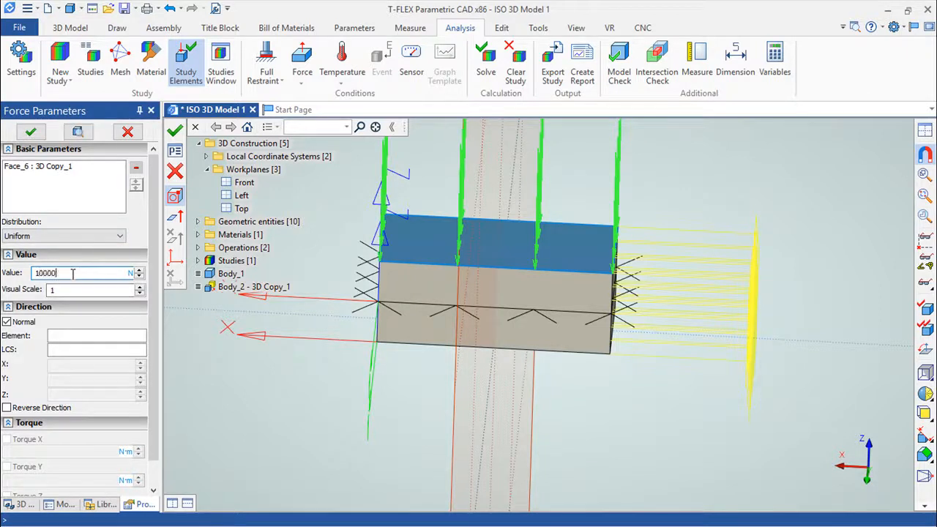
pyautogui.click(175, 130)
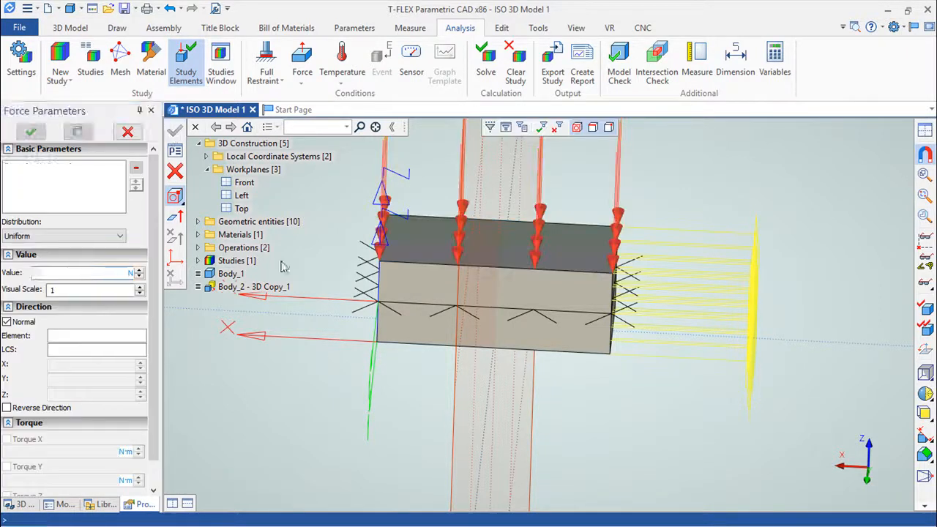
pyautogui.moveTo(450, 477); pyautogui.dragTo(264, 359)
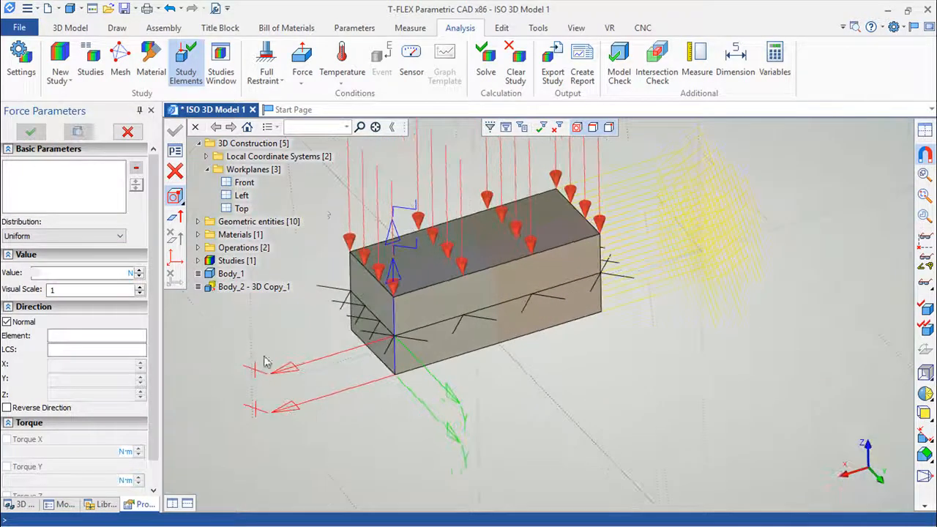
# Step: Solve the strength study again with the force applied, keeping the default solver settings
pyautogui.click(480, 64)
pyautogui.click(496, 478)
pyautogui.click(500, 423)
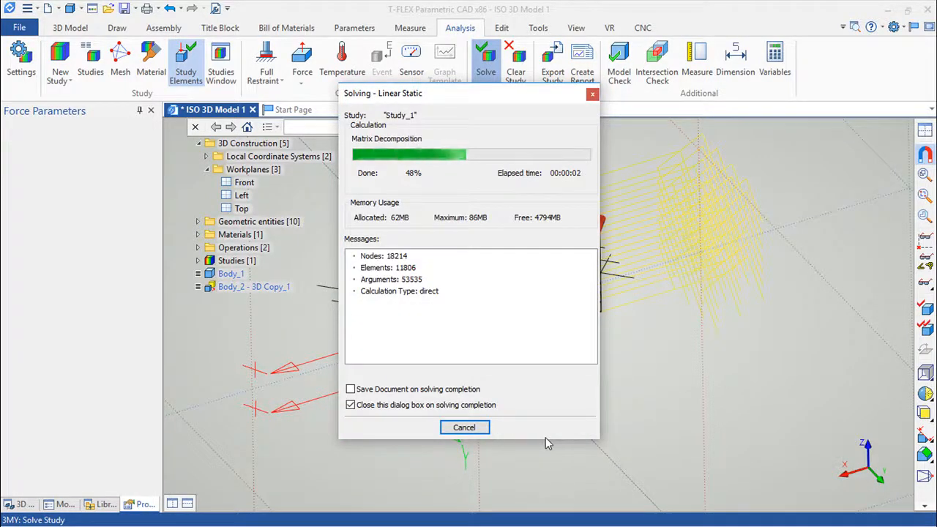
# Step: Open the displacement magnitude result of the strength study, play its deformation animation, and close the result window
pyautogui.click(197, 261)
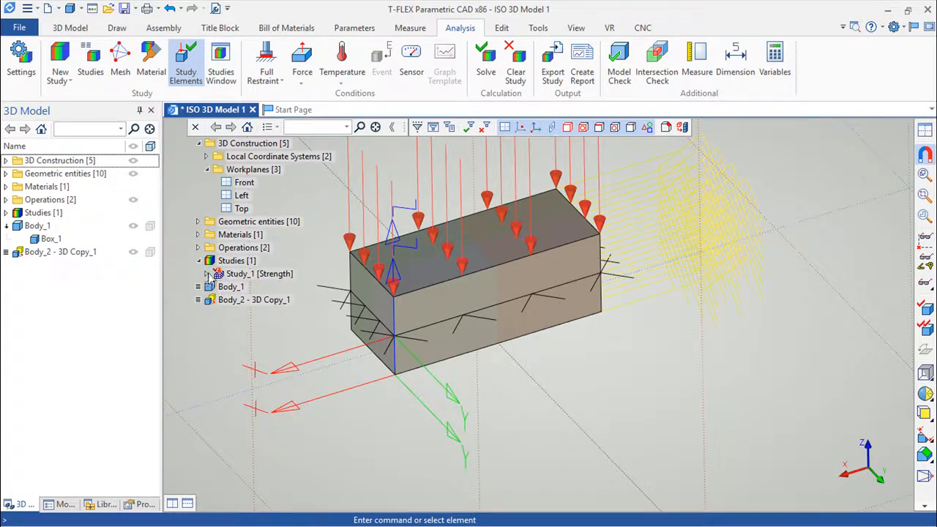
pyautogui.click(207, 274)
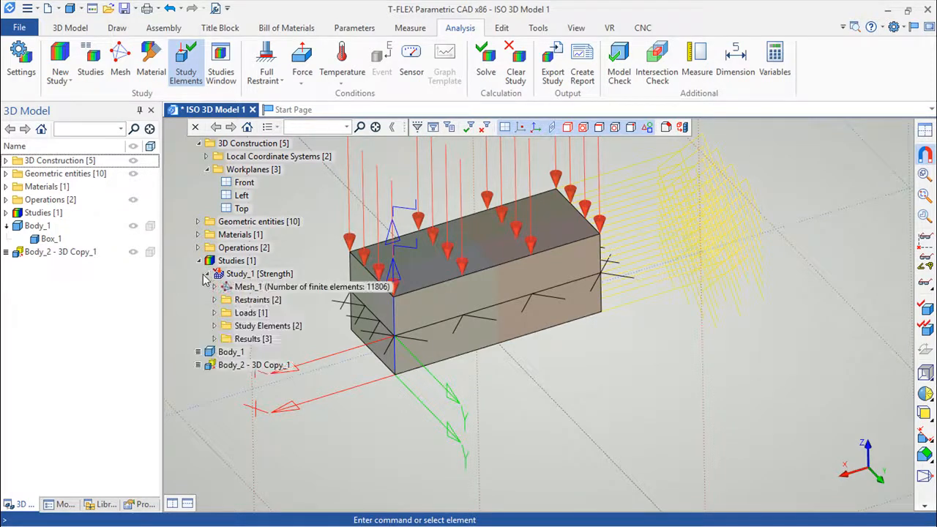
pyautogui.click(215, 339)
pyautogui.doubleClick(253, 352)
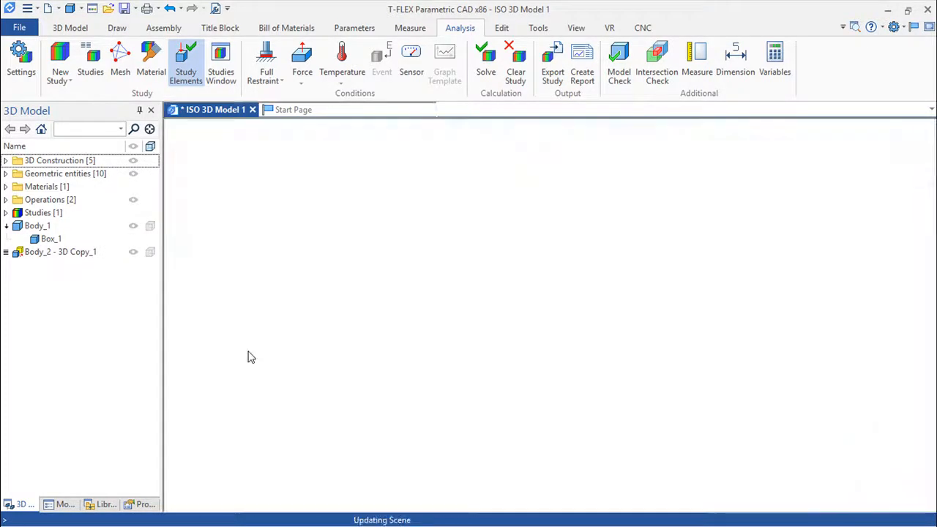
pyautogui.moveTo(344, 356); pyautogui.dragTo(363, 319)
pyautogui.scroll(3, 674, 401)
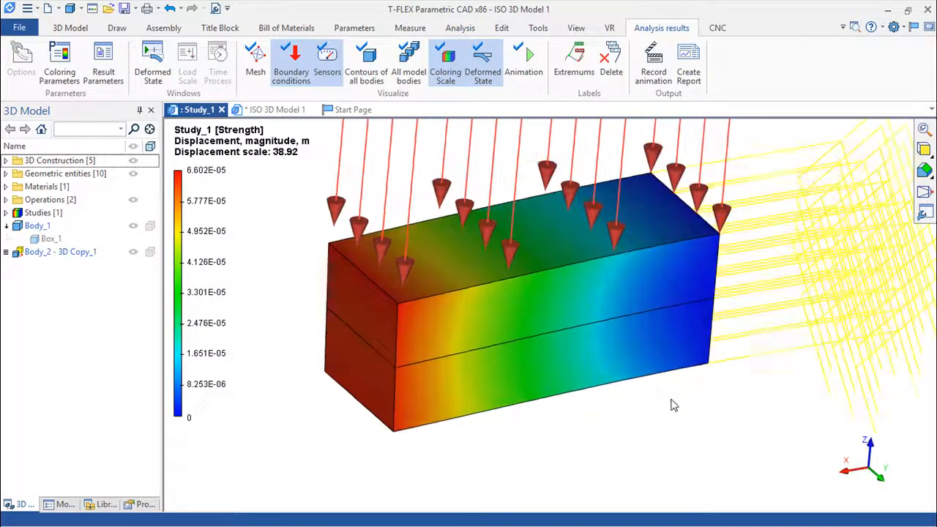
pyautogui.click(522, 65)
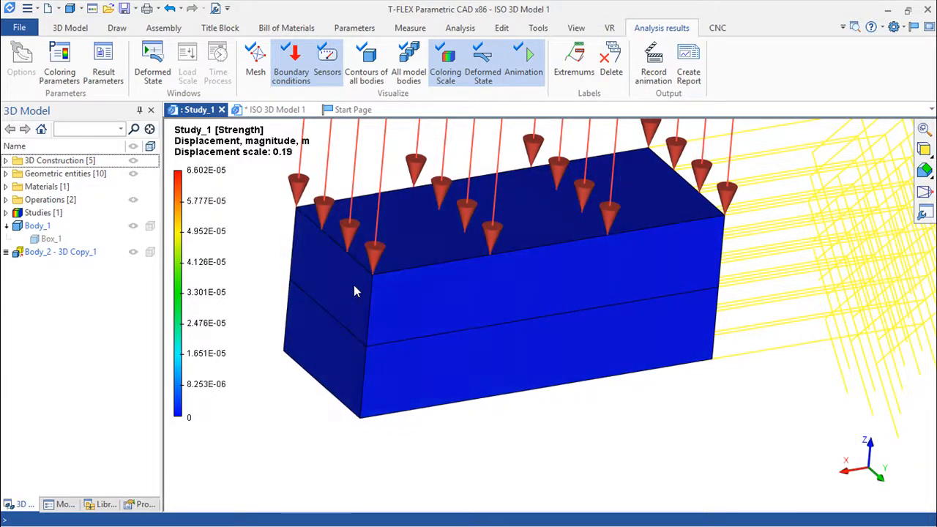
pyautogui.click(221, 110)
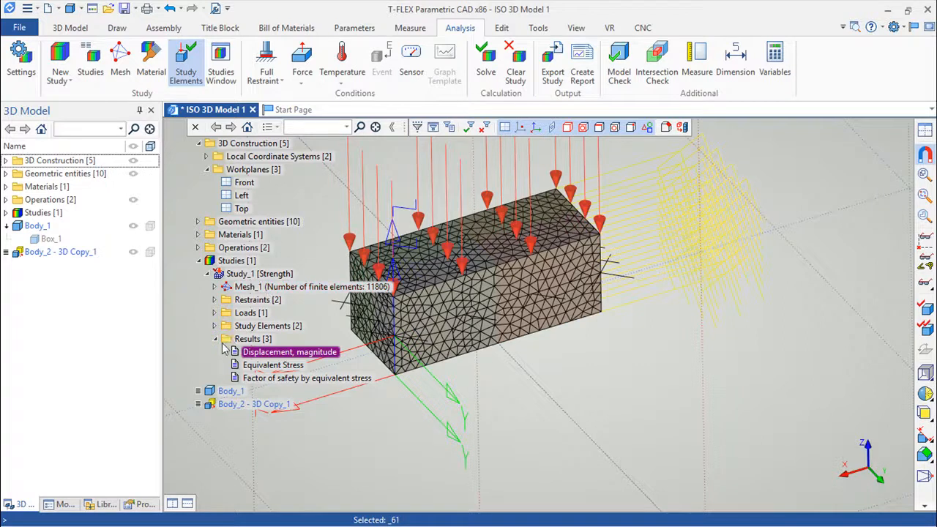
# Step: Change the contact type between the two boxes to No contact
pyautogui.click(214, 300)
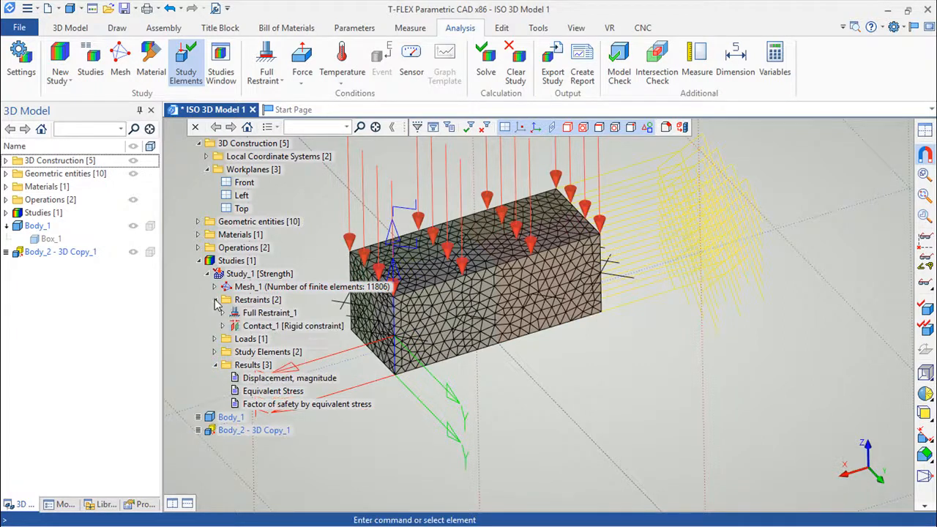
pyautogui.doubleClick(253, 328)
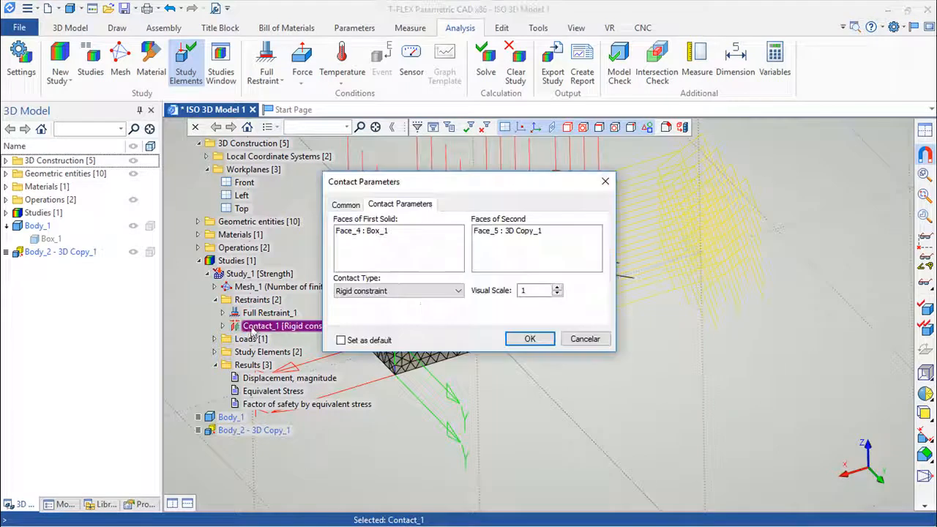
pyautogui.click(446, 291)
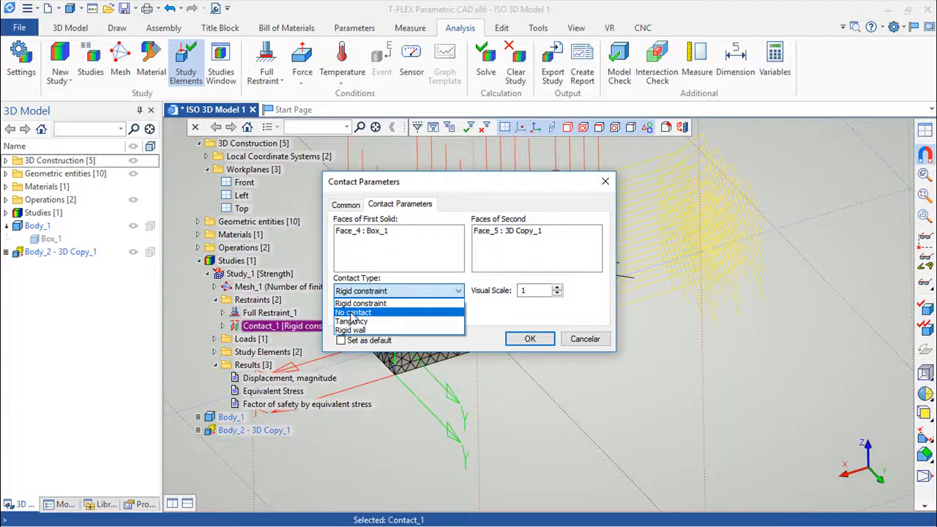
pyautogui.click(354, 313)
pyautogui.click(546, 345)
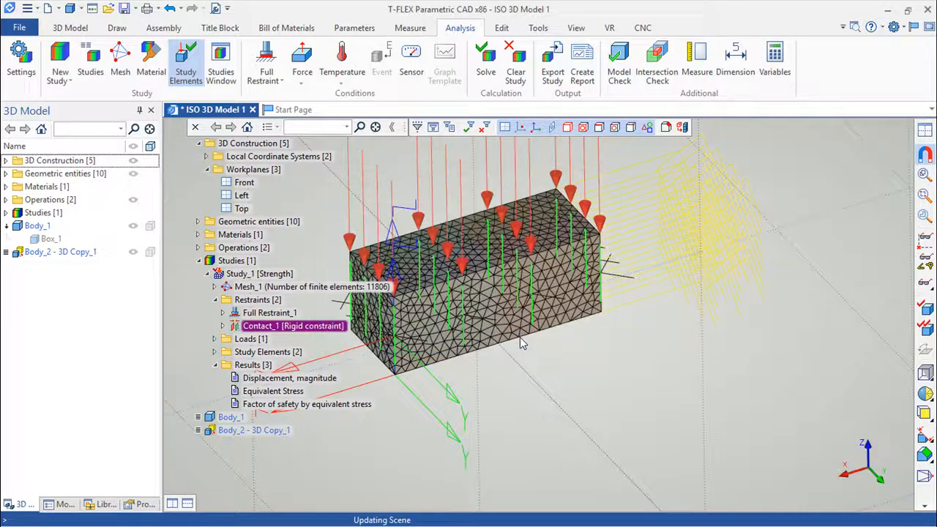
# Step: Solve the strength study with the No contact setting and review the displacement magnitude result
pyautogui.click(485, 64)
pyautogui.click(498, 422)
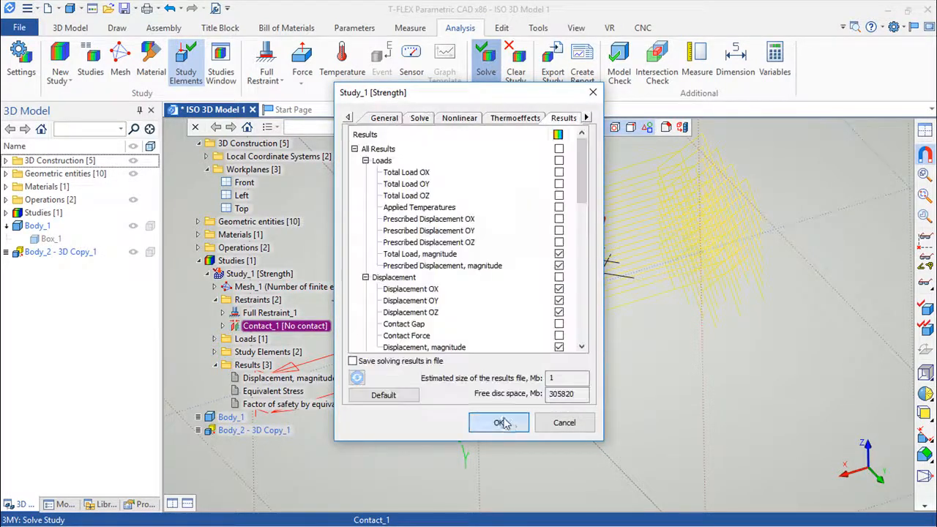
pyautogui.click(500, 422)
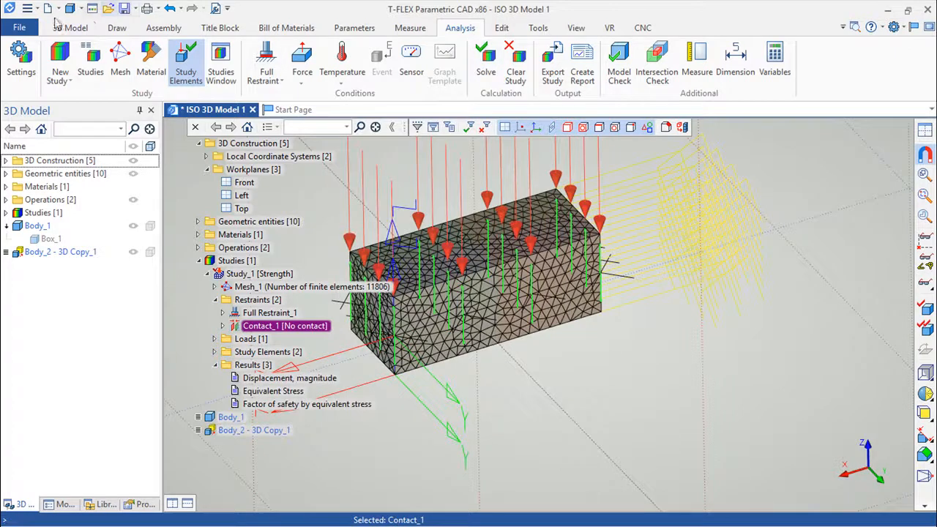
pyautogui.doubleClick(270, 378)
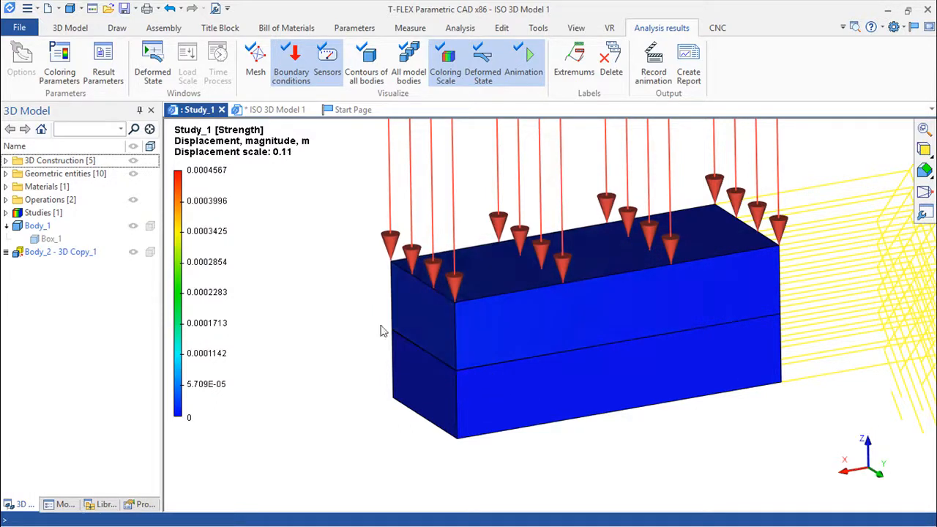
pyautogui.click(221, 109)
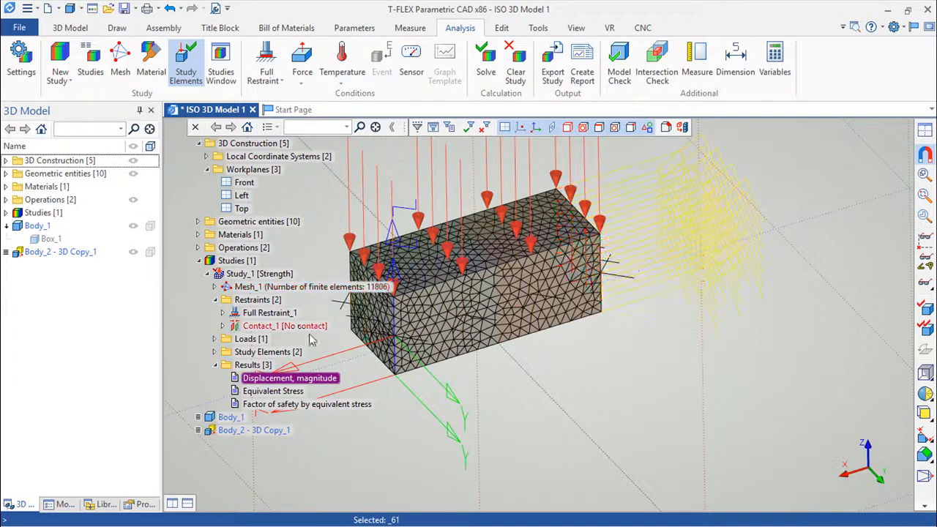
# Step: Change the contact type between the two boxes to Tangency
pyautogui.click(298, 327)
pyautogui.doubleClick(298, 327)
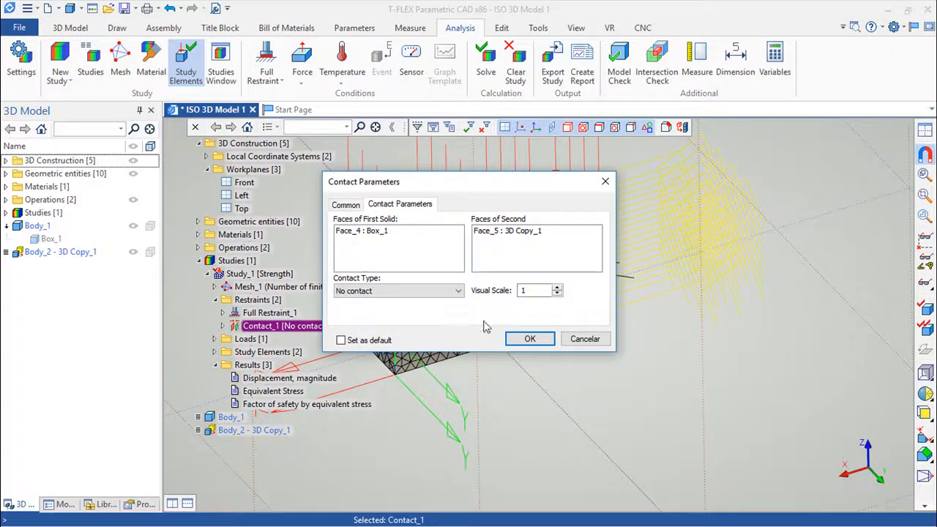
pyautogui.click(459, 291)
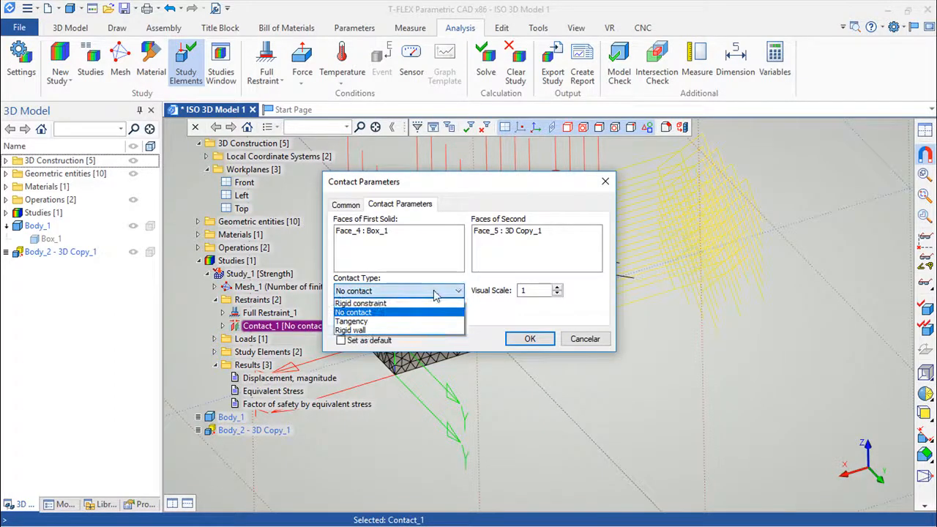
pyautogui.click(368, 322)
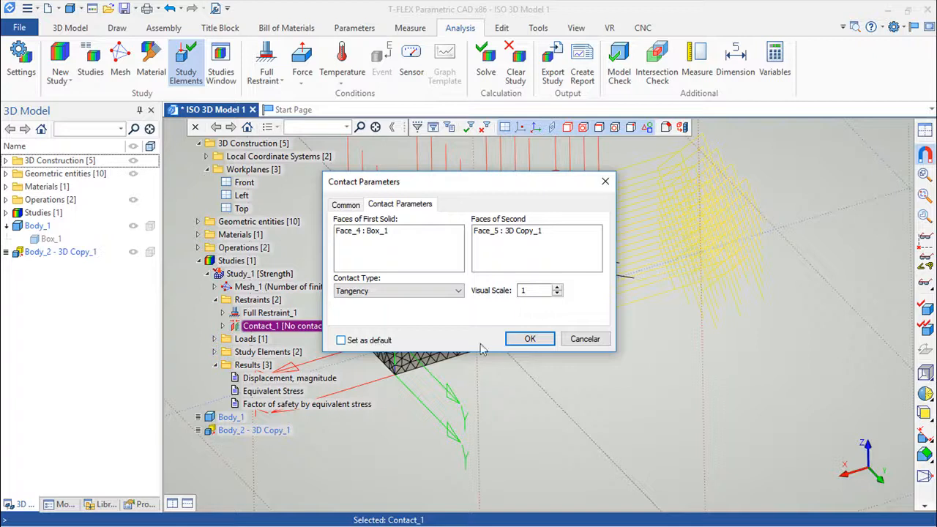
pyautogui.click(531, 339)
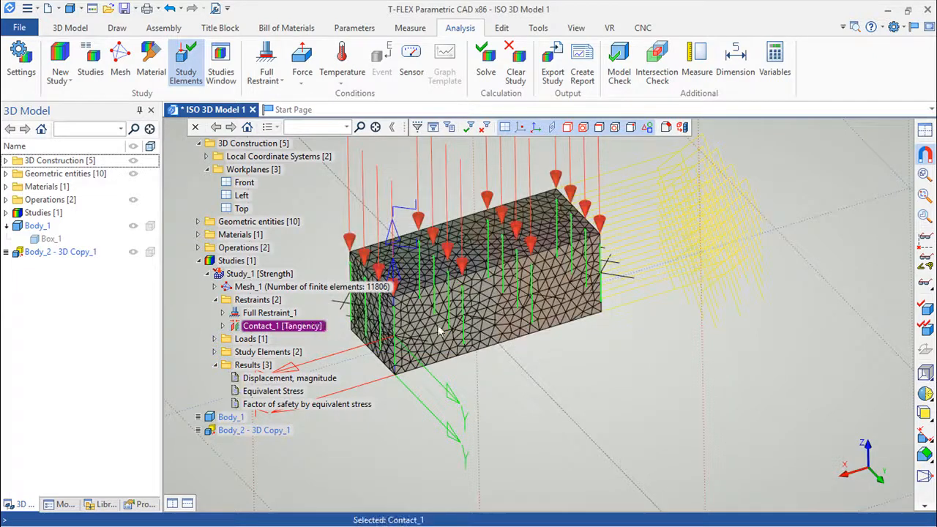
# Step: Solve the strength study with the Tangency contact between the two boxes
pyautogui.click(485, 62)
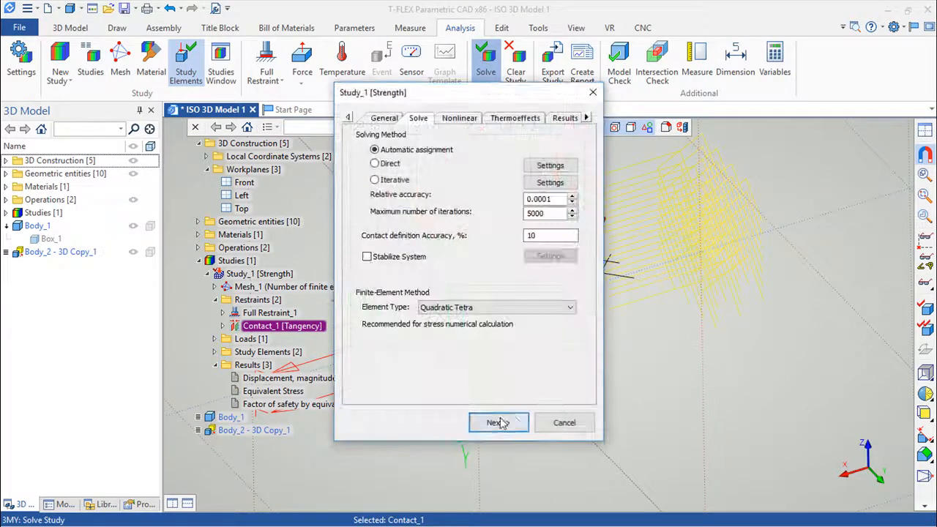
pyautogui.click(507, 423)
pyautogui.click(502, 480)
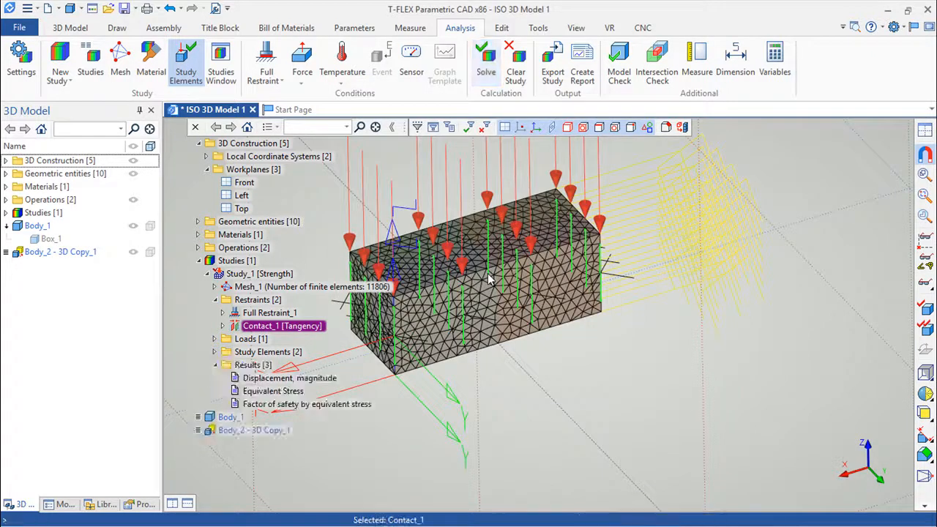
pyautogui.click(485, 62)
pyautogui.click(498, 420)
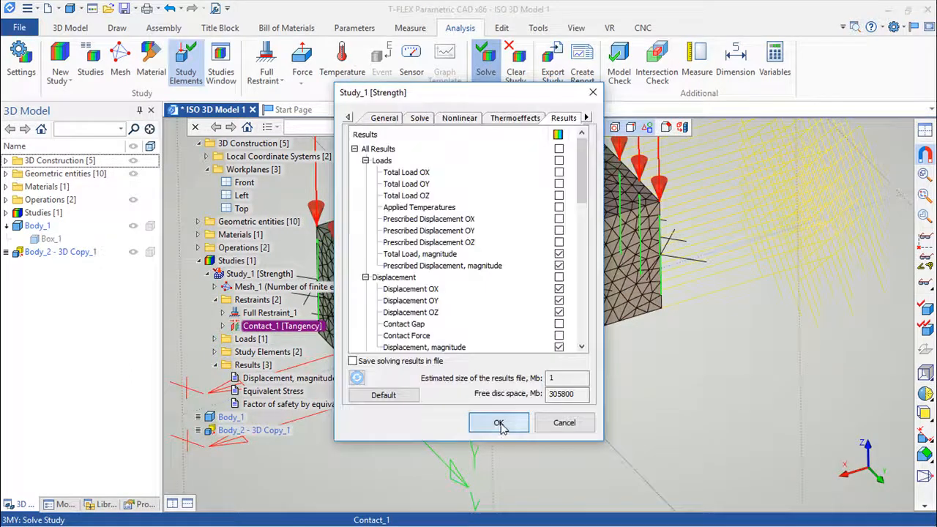
pyautogui.click(500, 424)
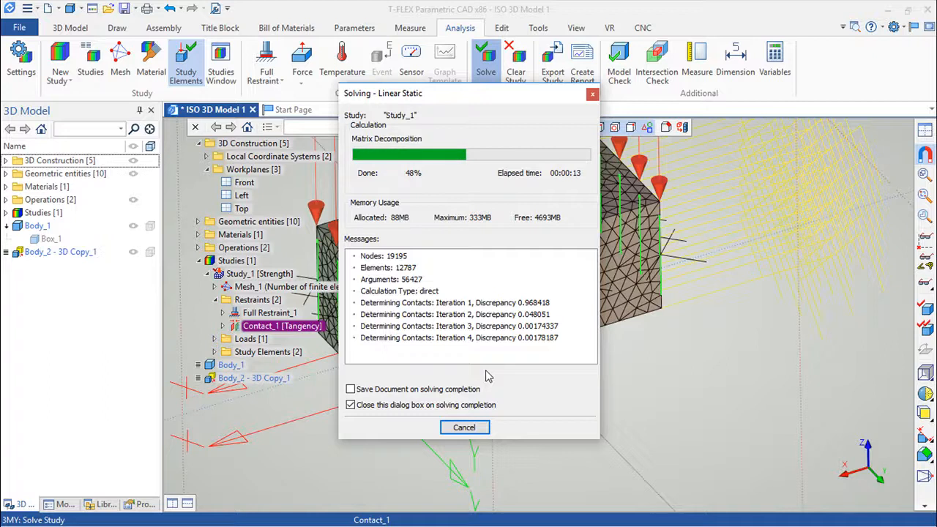
# Step: Open the displacement magnitude result for the Tangency contact, examine the animated deformation of both boxes, and close the result window
pyautogui.doubleClick(261, 377)
pyautogui.moveTo(435, 311); pyautogui.dragTo(602, 344, button='middle')
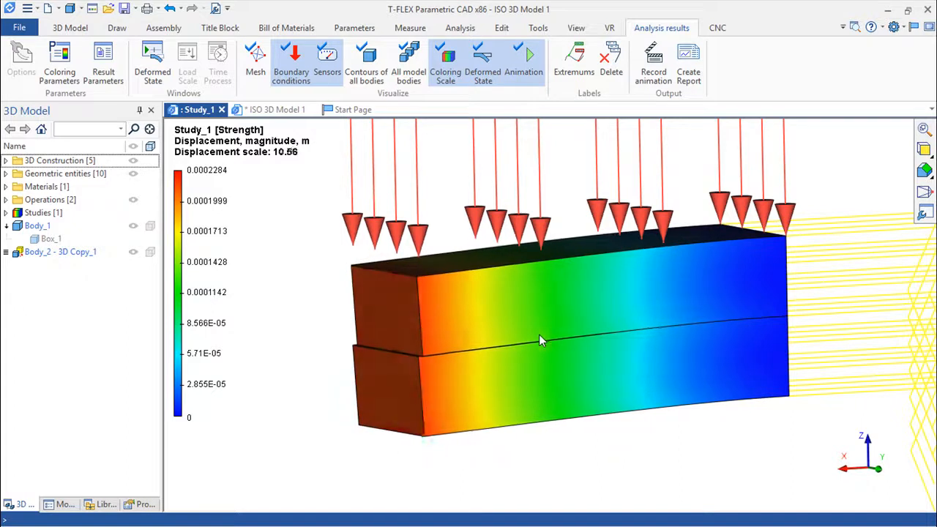
pyautogui.moveTo(665, 357); pyautogui.dragTo(663, 395)
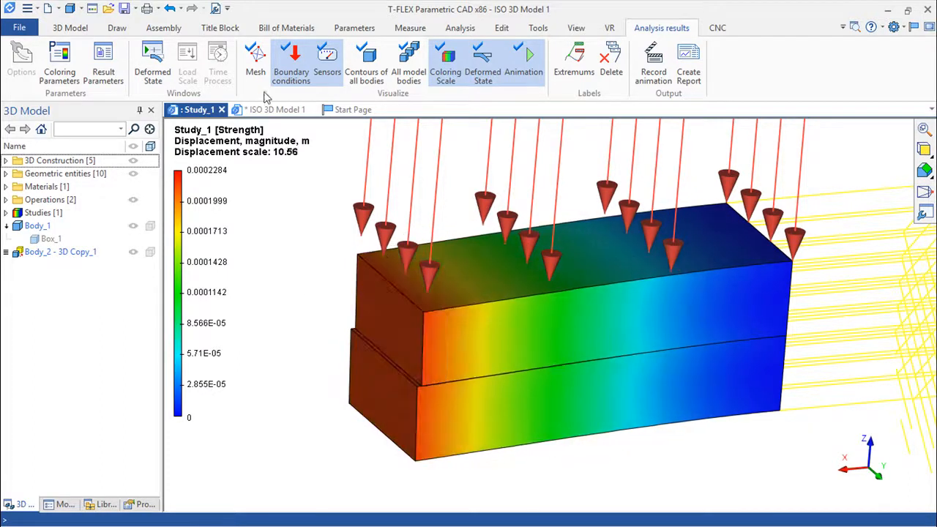
pyautogui.click(222, 110)
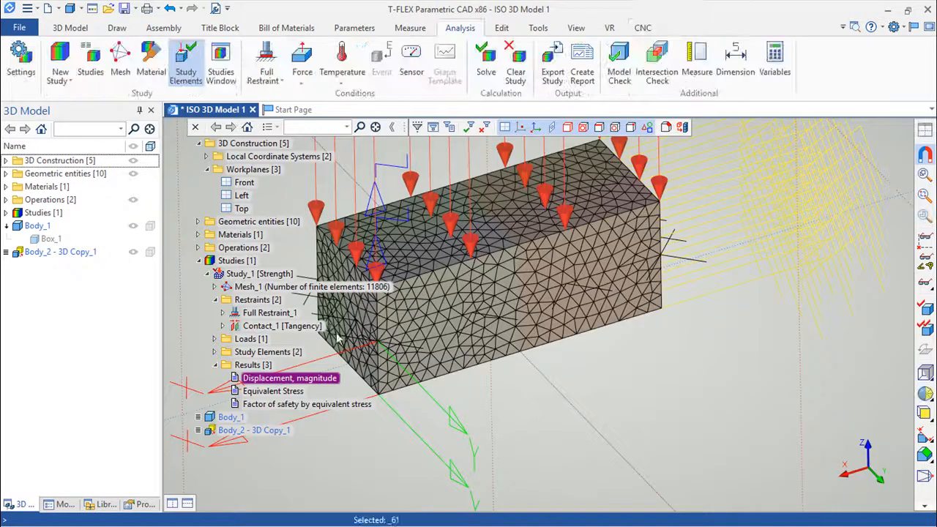
# Step: Try to change the contact type between the two boxes from Tangency to Rigid wall
pyautogui.click(285, 327)
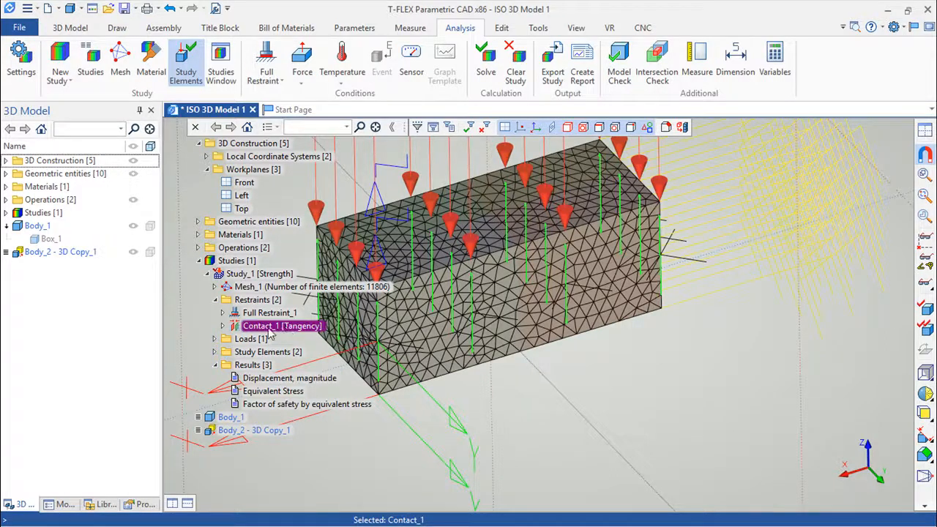
pyautogui.doubleClick(261, 330)
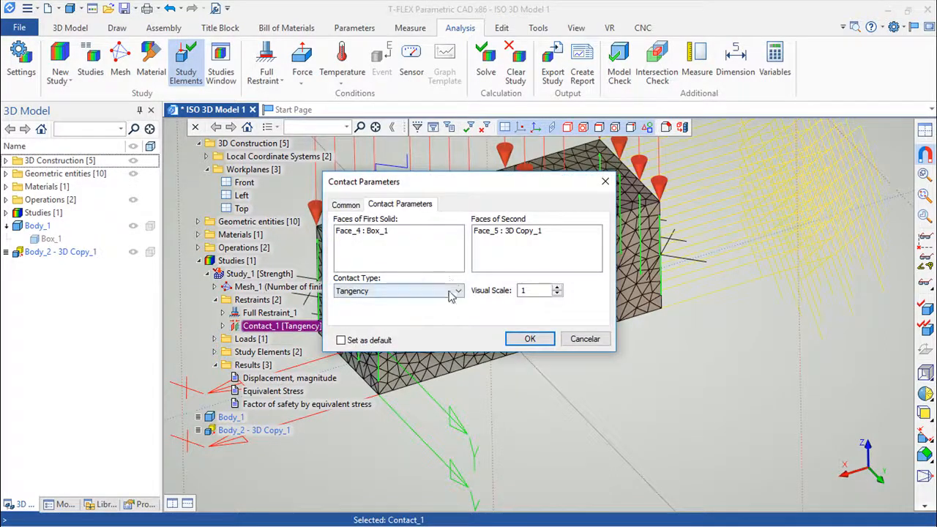
pyautogui.click(460, 293)
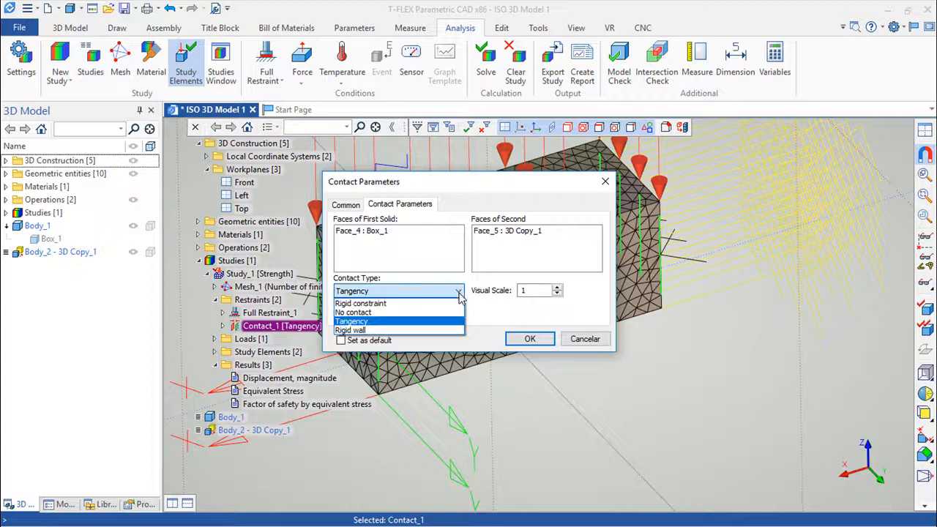
pyautogui.click(368, 331)
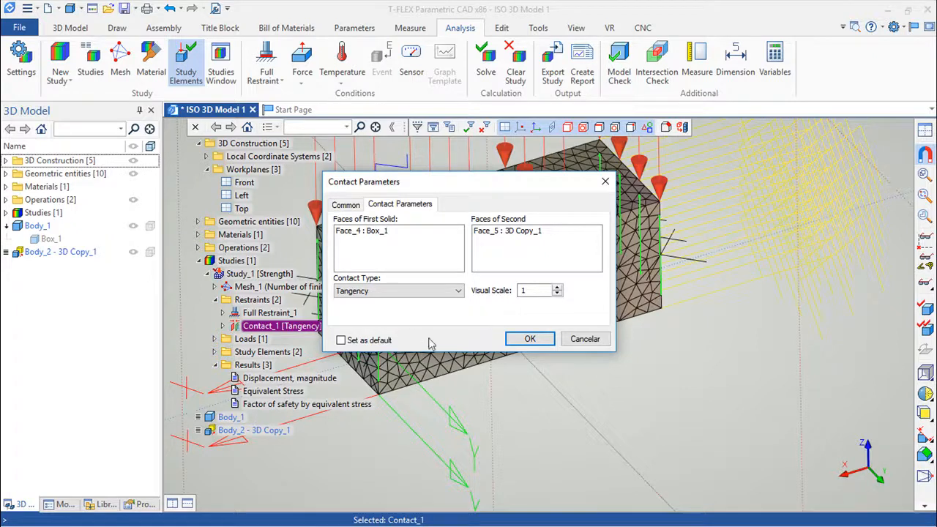
pyautogui.click(530, 339)
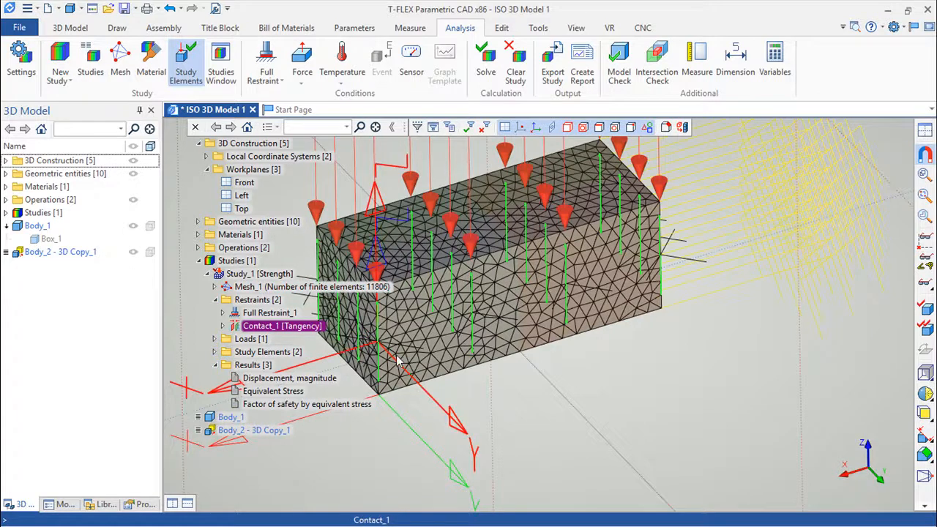
pyautogui.doubleClick(265, 327)
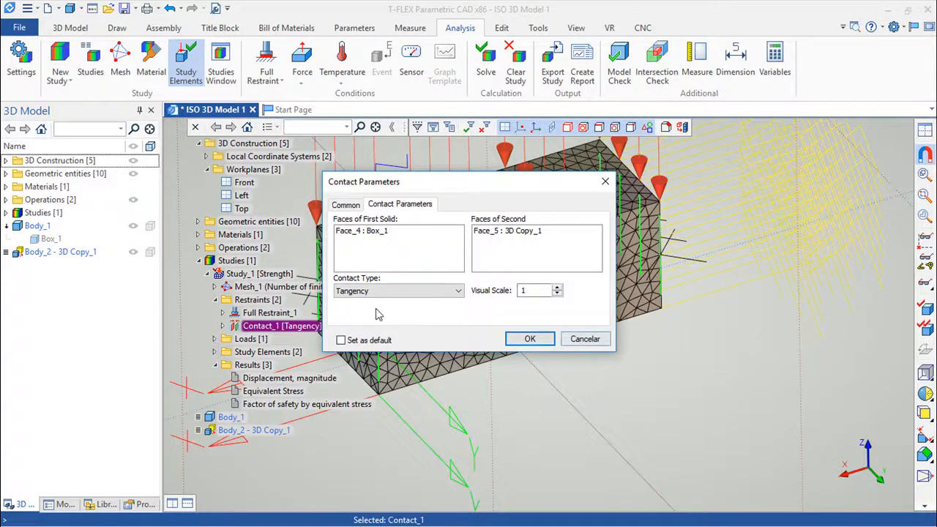
pyautogui.click(592, 341)
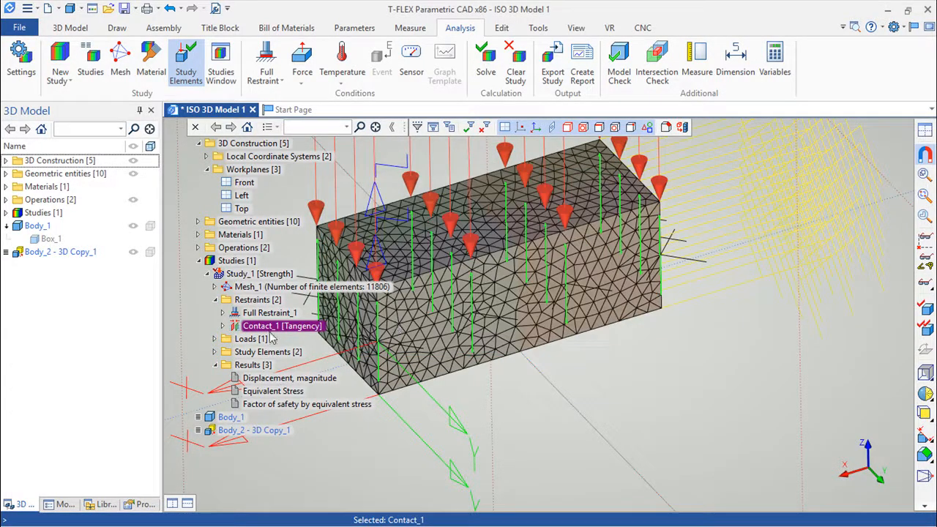
# Step: Delete the Tangency contact between the two boxes from the strength study
pyautogui.rightClick(254, 331)
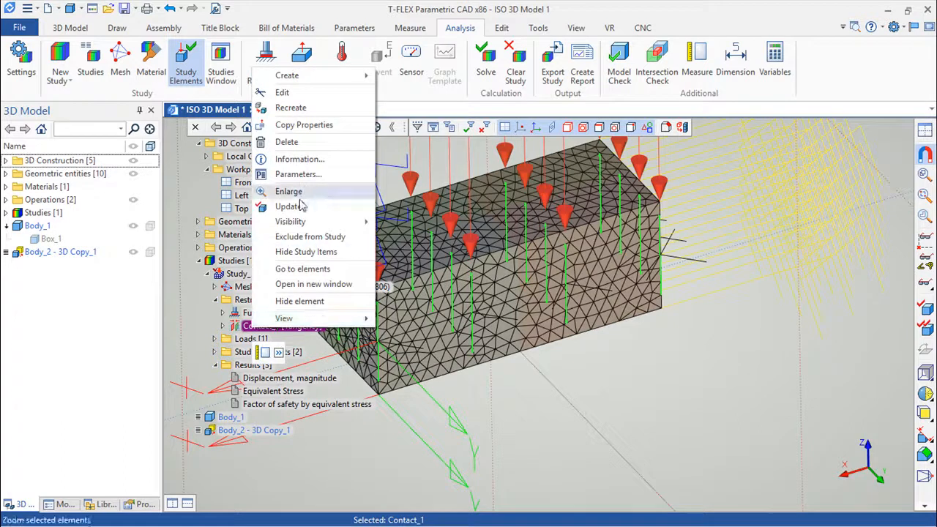
pyautogui.click(287, 142)
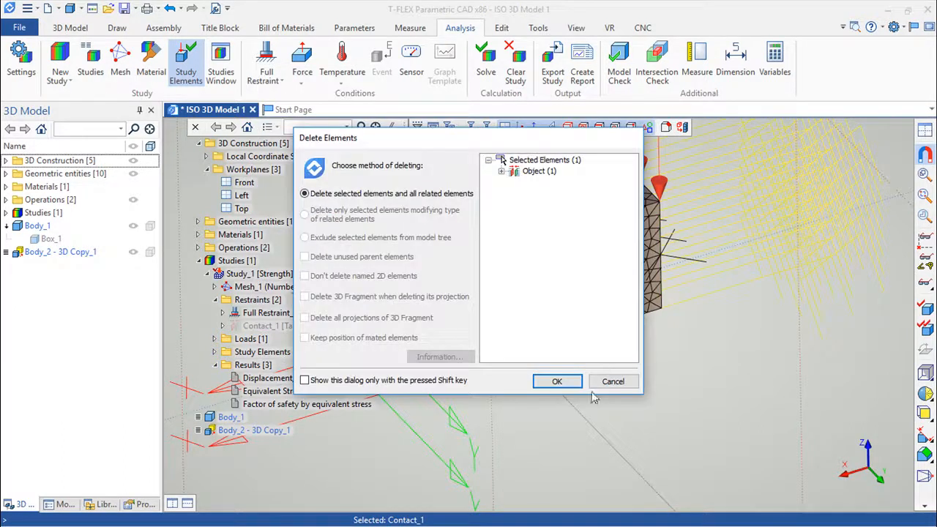
pyautogui.click(557, 386)
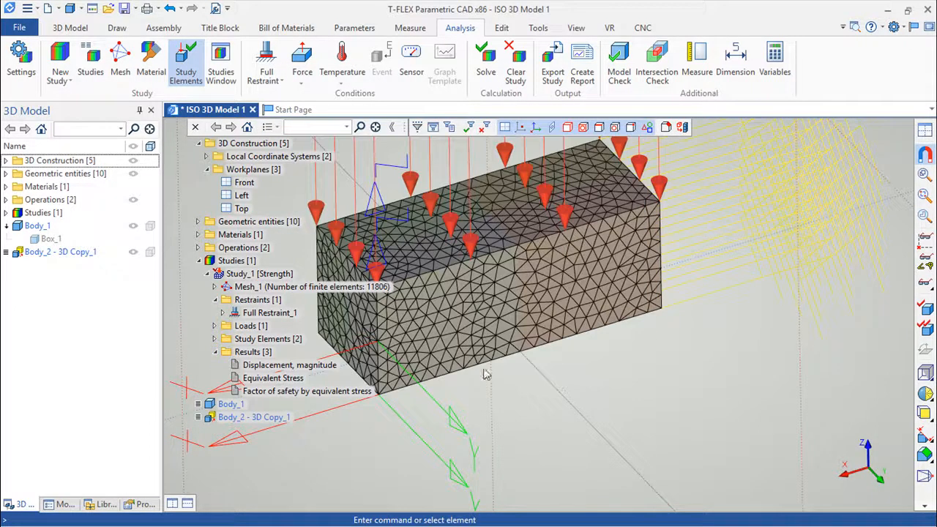
# Step: Create a Rigid wall contact on the bottom face of the lower box
pyautogui.click(272, 82)
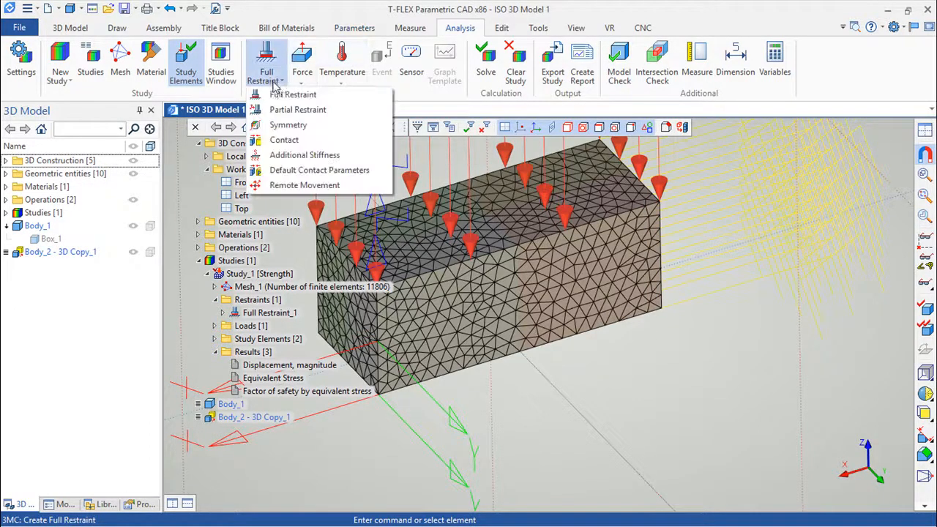
pyautogui.click(297, 139)
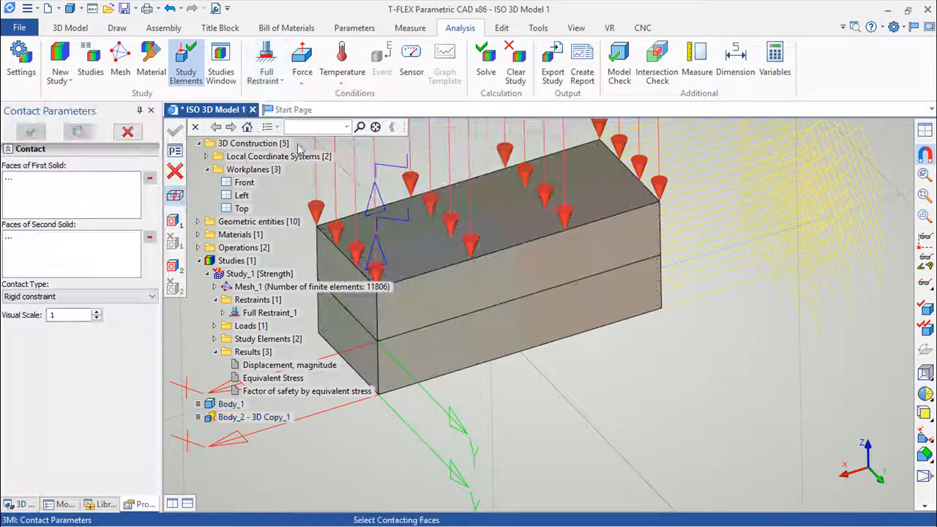
pyautogui.click(508, 300)
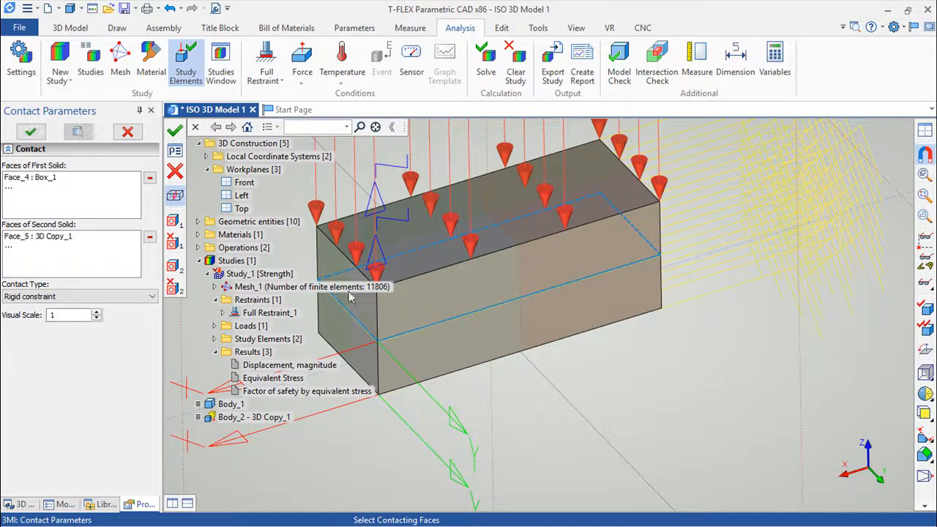
pyautogui.click(147, 301)
pyautogui.click(29, 337)
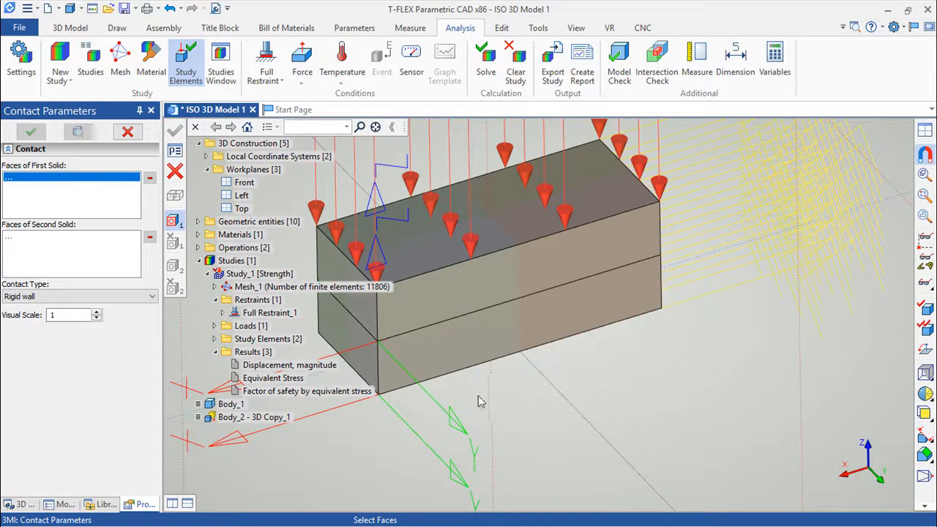
pyautogui.moveTo(537, 432); pyautogui.dragTo(565, 325)
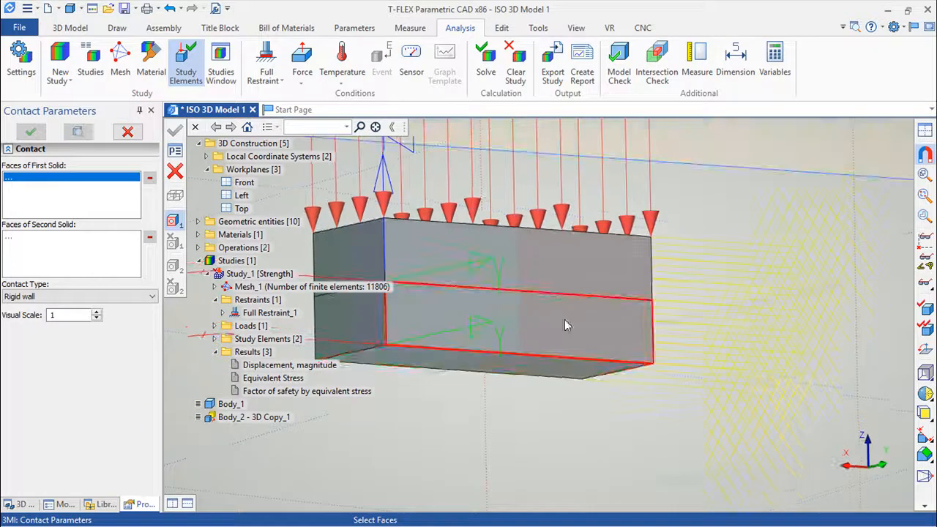
pyautogui.click(439, 359)
pyautogui.moveTo(463, 412); pyautogui.dragTo(820, 364)
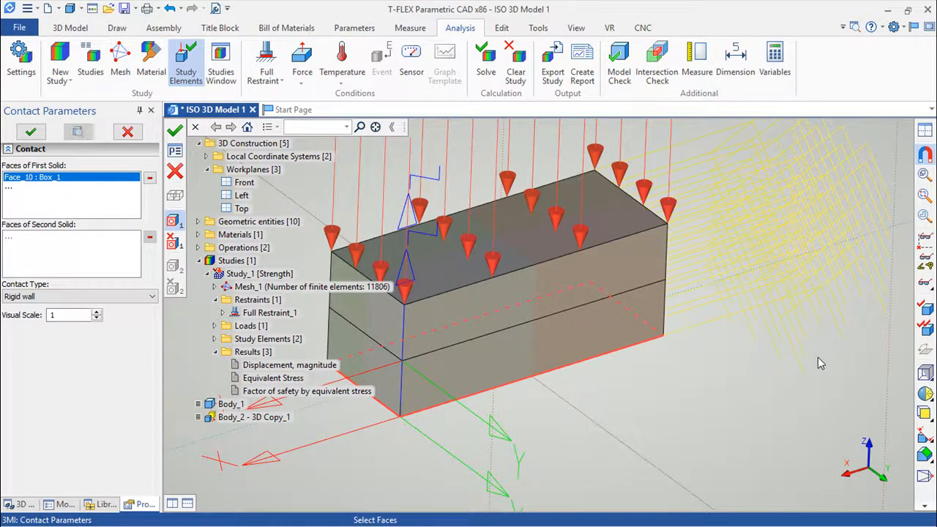
pyautogui.click(175, 131)
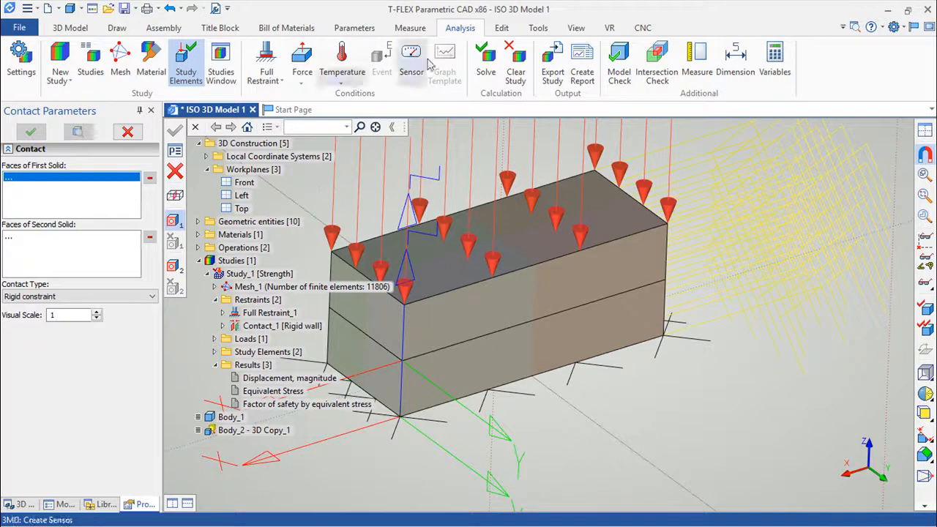
# Step: Solve the strength study with the Rigid wall contact under the lower box
pyautogui.click(486, 71)
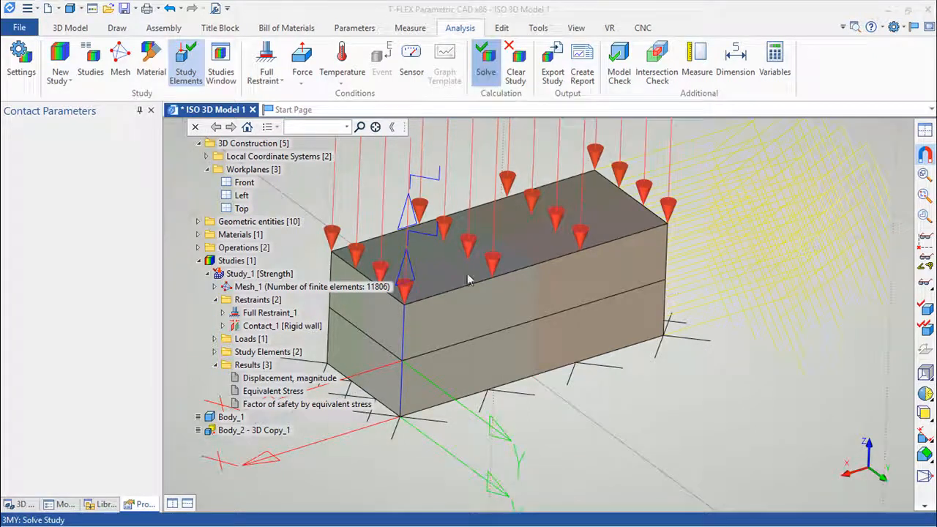
pyautogui.click(498, 422)
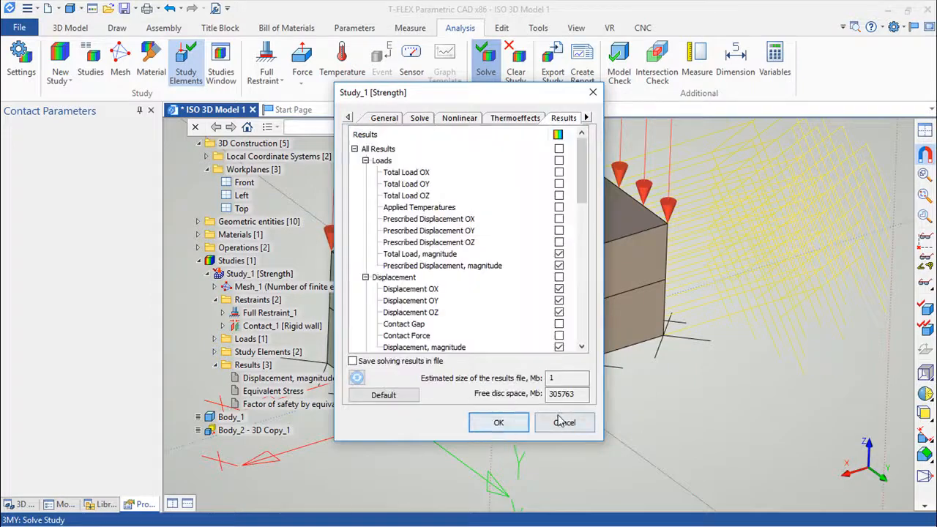
pyautogui.click(504, 424)
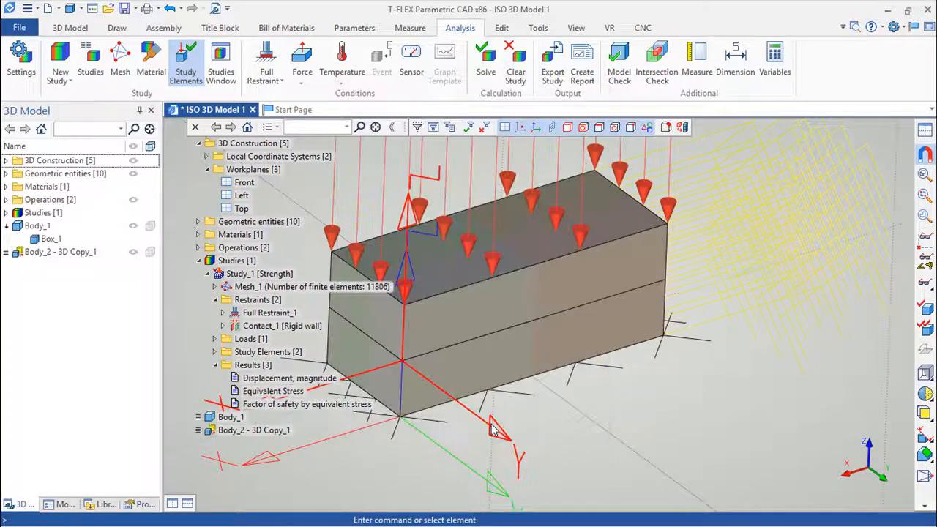
# Step: Open the displacement magnitude result for the Rigid wall contact, play its deformation animation, and close the result window
pyautogui.doubleClick(289, 378)
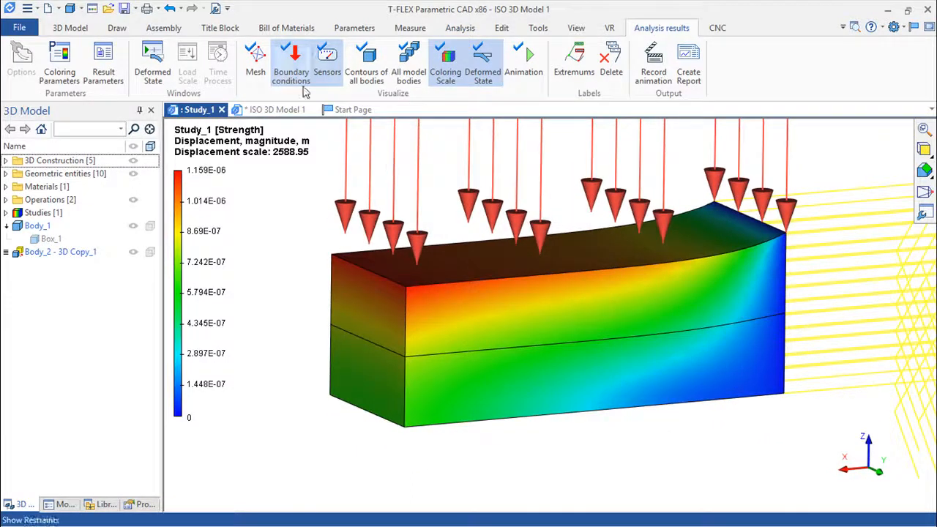
pyautogui.click(524, 66)
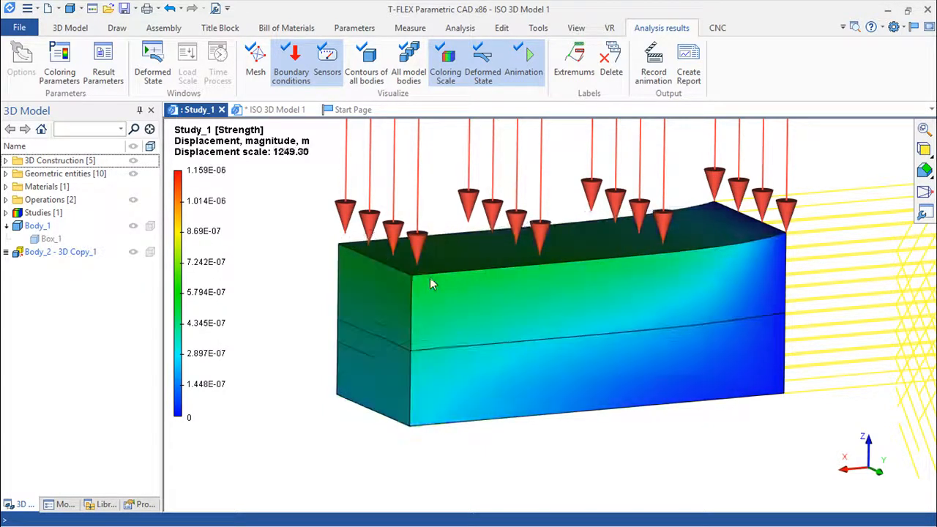
pyautogui.click(221, 110)
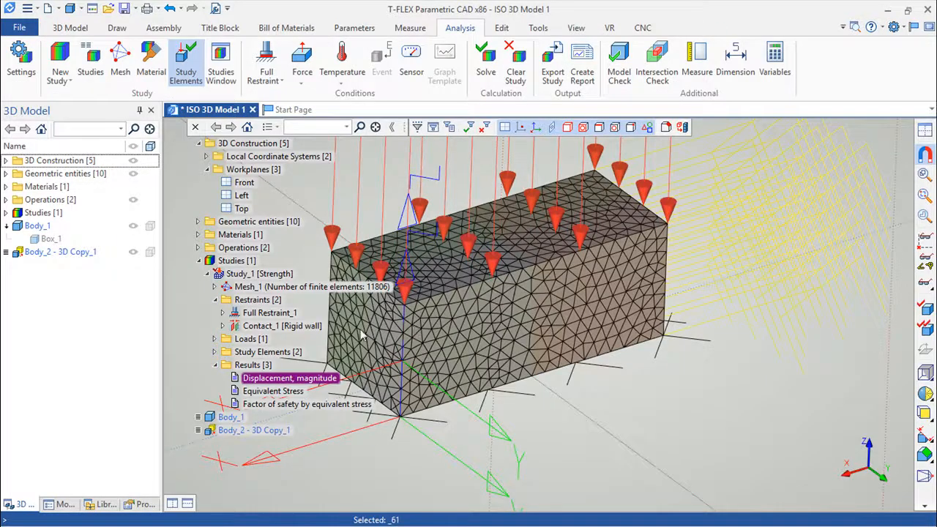
# Step: Delete the Full Restraint on the end faces of the boxes from the strength study
pyautogui.rightClick(255, 306)
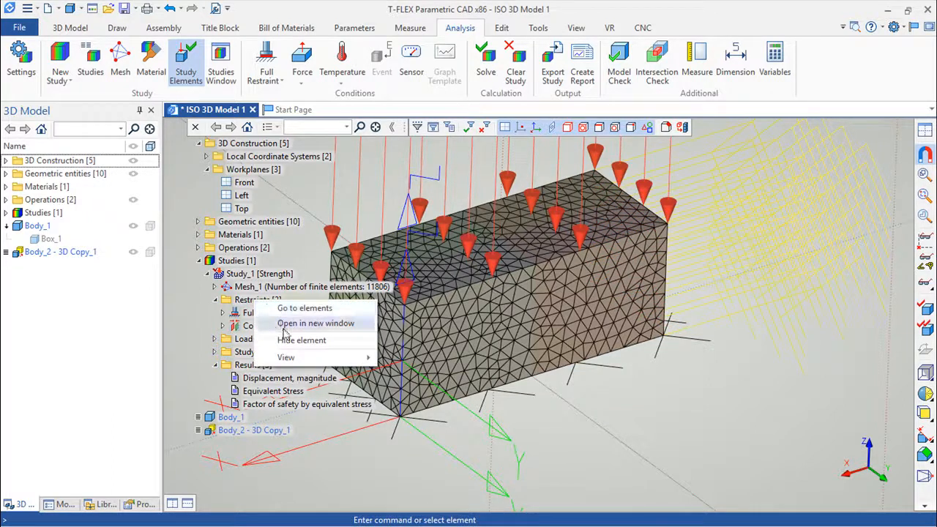
pyautogui.click(249, 314)
pyautogui.rightClick(241, 314)
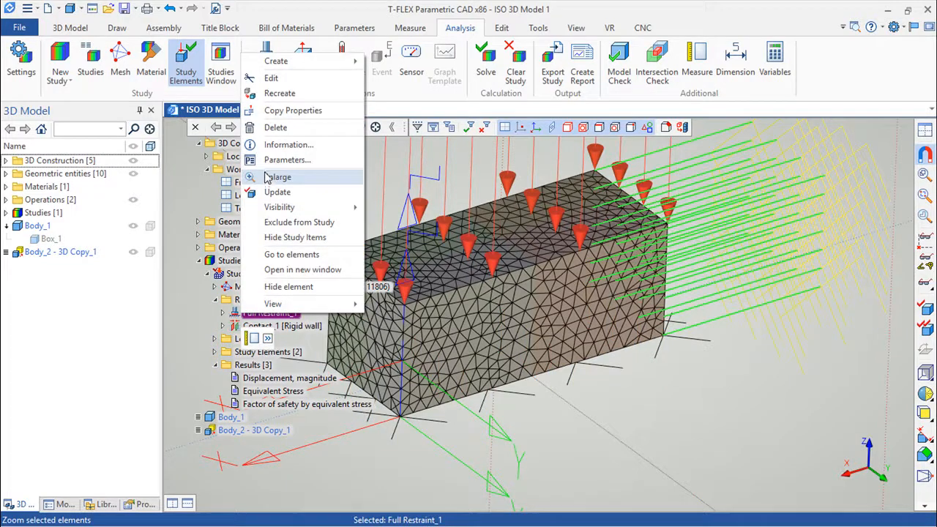
pyautogui.click(290, 127)
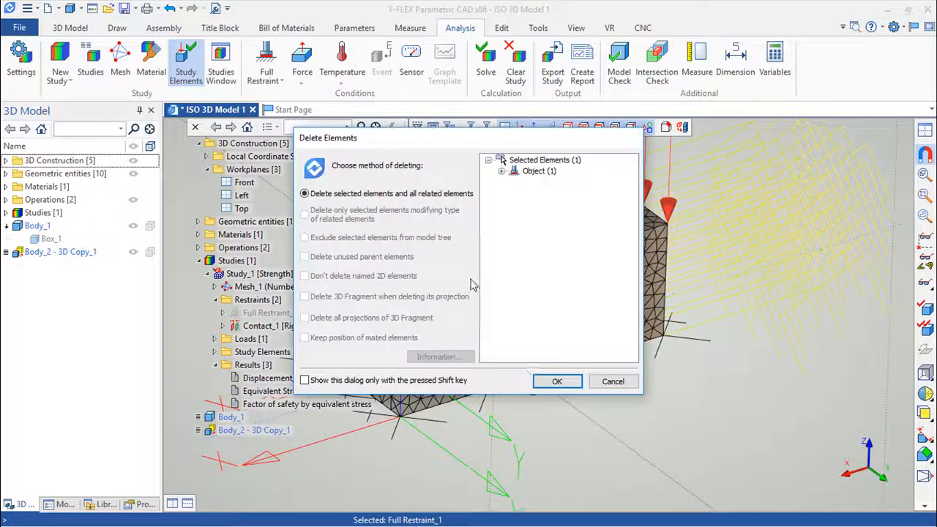
pyautogui.click(557, 381)
# Step: Delete the Rigid wall contact from the strength study's restraints
pyautogui.rightClick(262, 317)
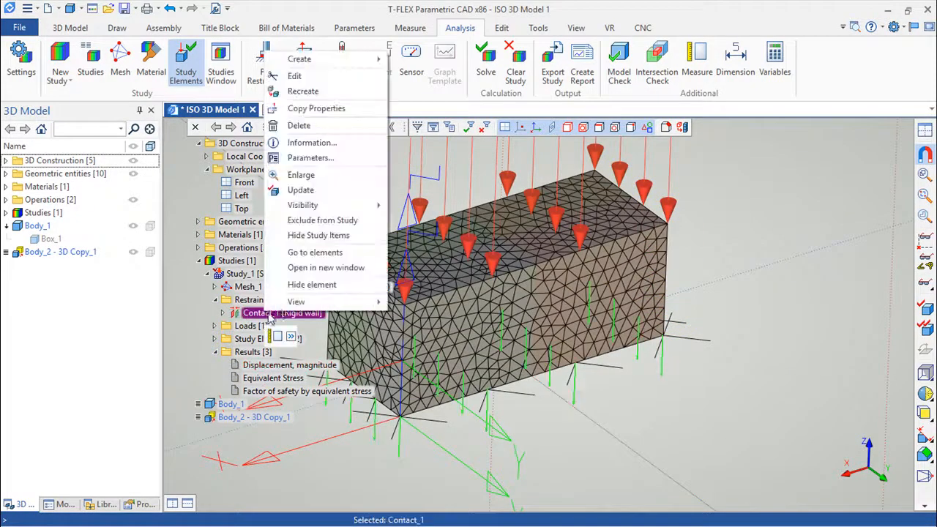
pyautogui.click(302, 130)
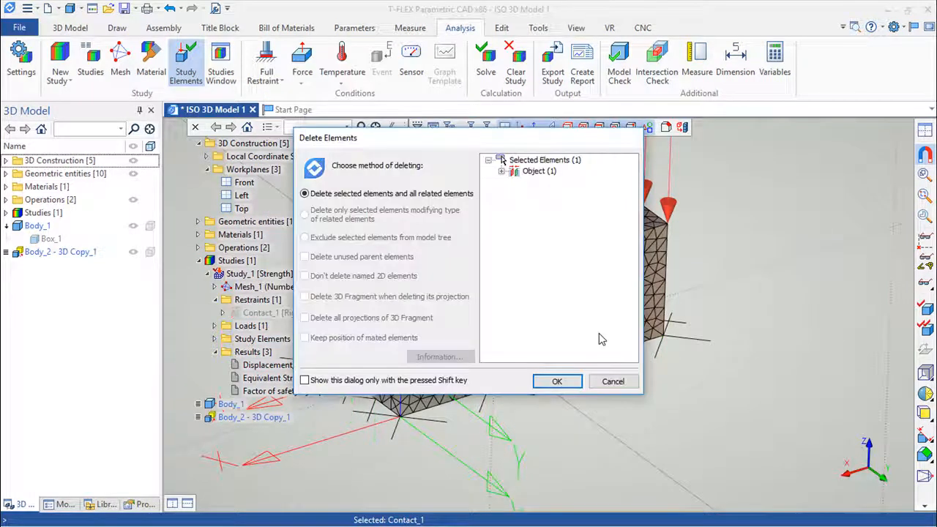
pyautogui.click(556, 381)
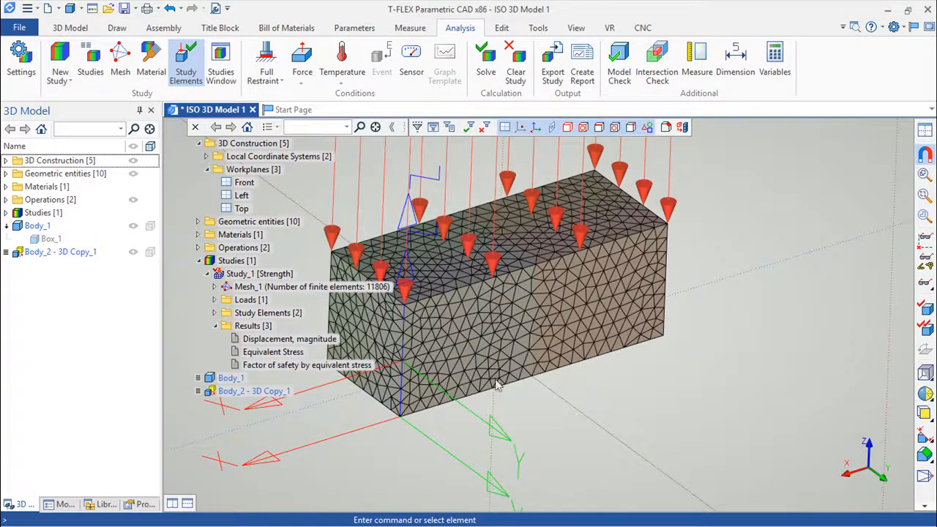
pyautogui.rightClick(250, 326)
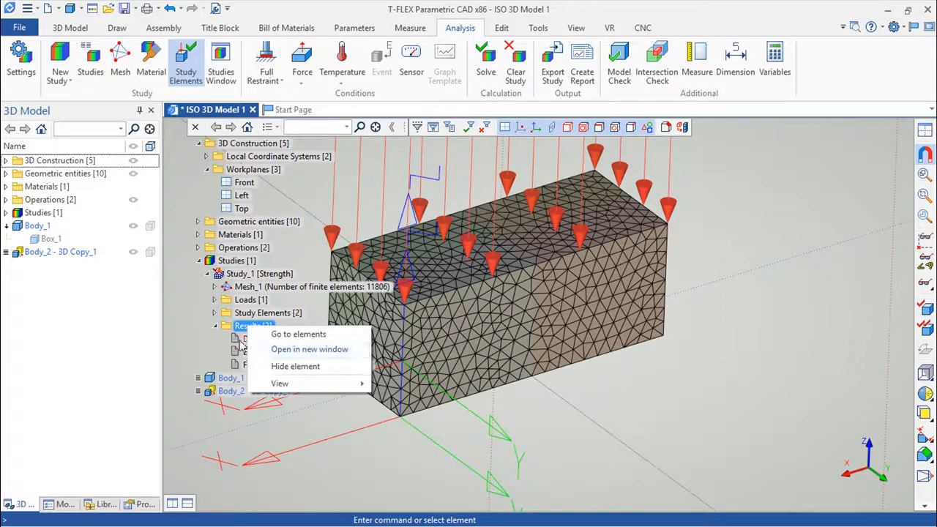
pyautogui.click(620, 414)
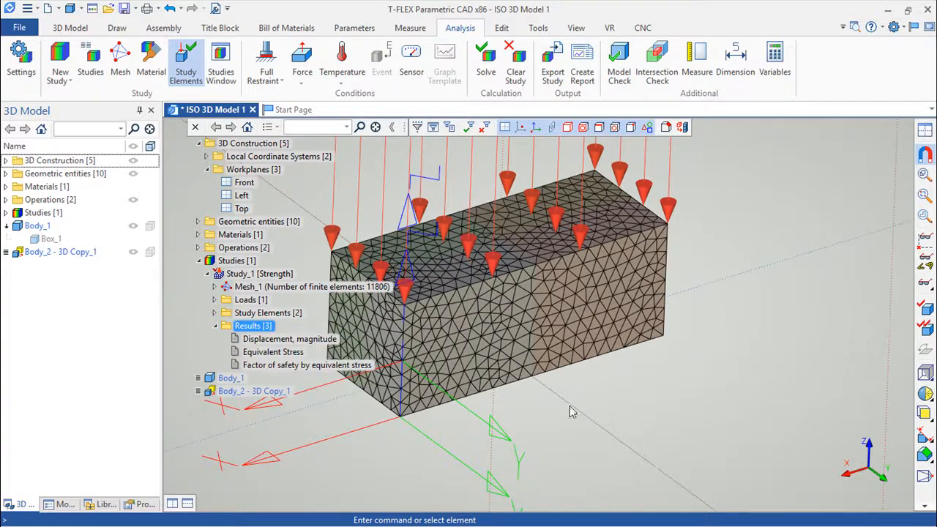
# Step: Create an Additional Stiffness of the Distributed type in the Orthogonal coordinate system on the bottom face of the lower box
pyautogui.click(278, 82)
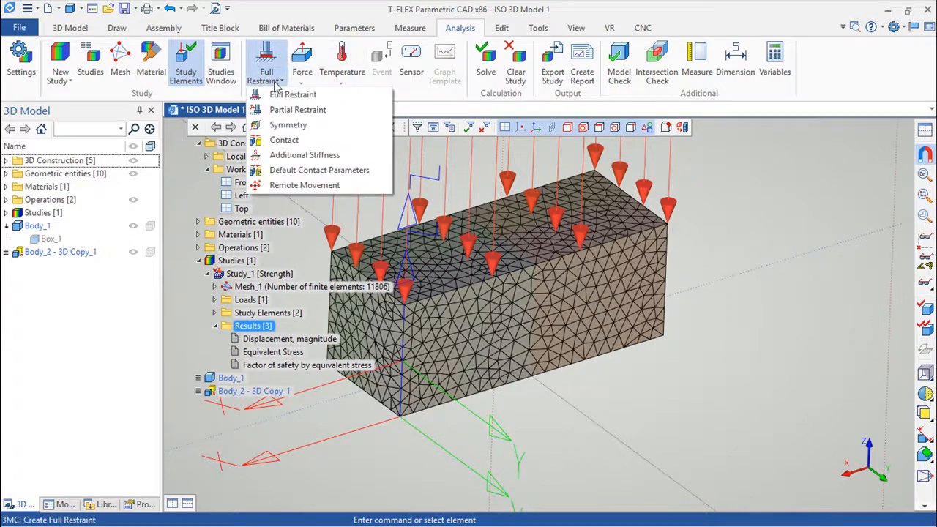
pyautogui.click(274, 160)
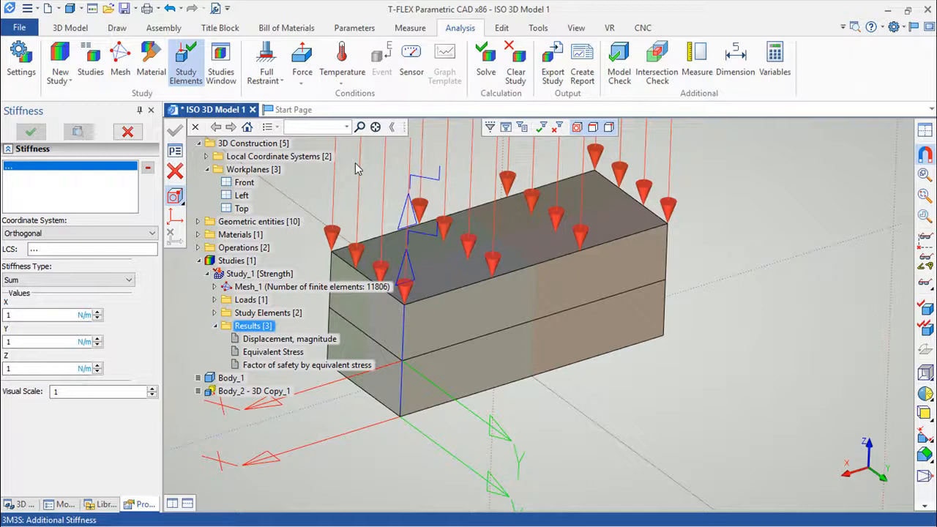
pyautogui.click(278, 87)
pyautogui.click(298, 155)
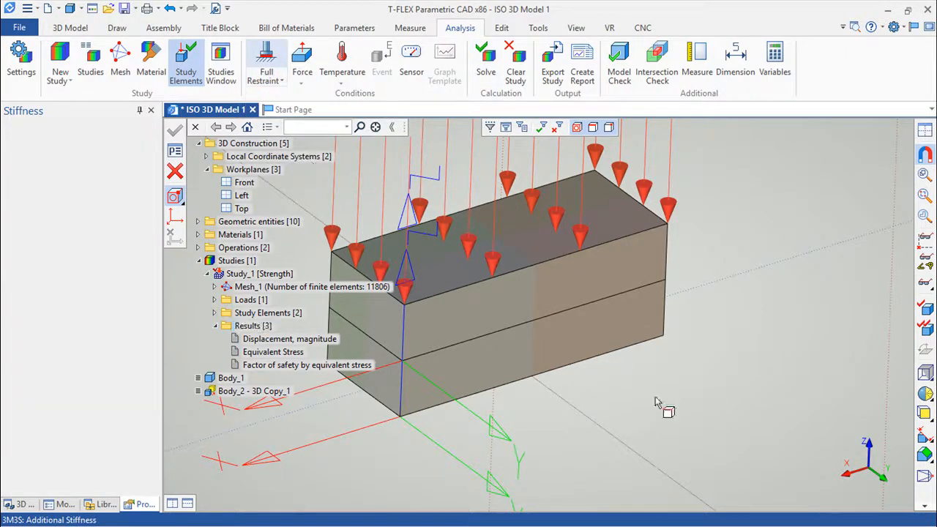
pyautogui.moveTo(681, 357)
pyautogui.mouseDown(button='right')
pyautogui.moveTo(688, 322)
pyautogui.moveTo(663, 268)
pyautogui.moveTo(629, 294)
pyautogui.moveTo(669, 360)
pyautogui.mouseUp(button='right')
pyautogui.click(153, 234)
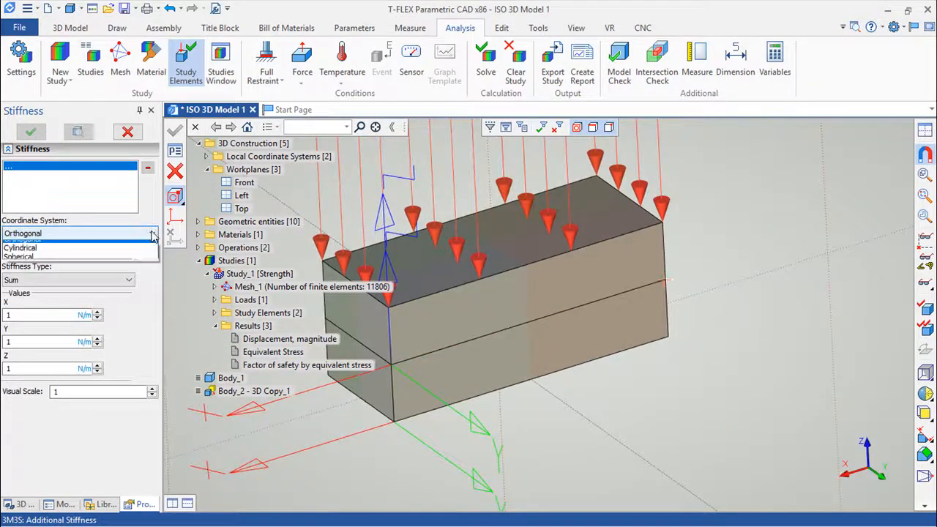
pyautogui.click(154, 236)
pyautogui.moveTo(619, 412); pyautogui.dragTo(575, 292, button='right')
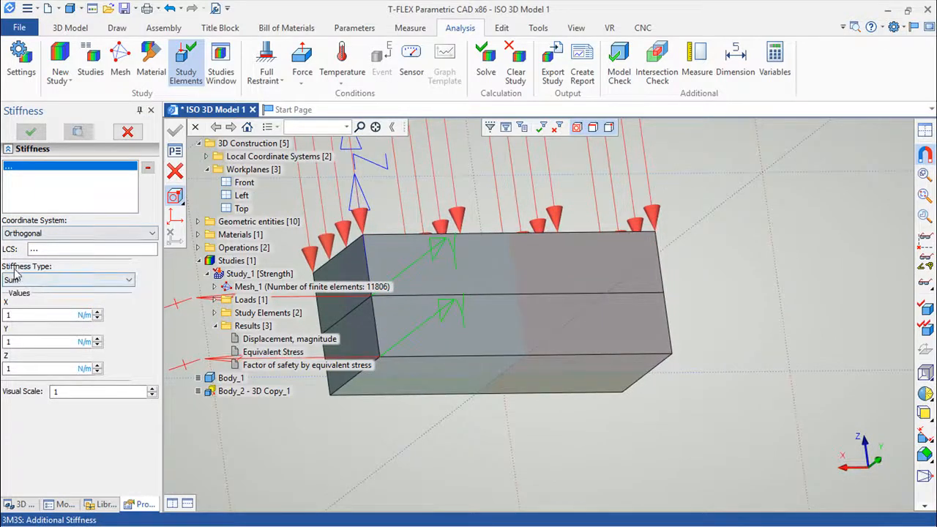
pyautogui.click(126, 284)
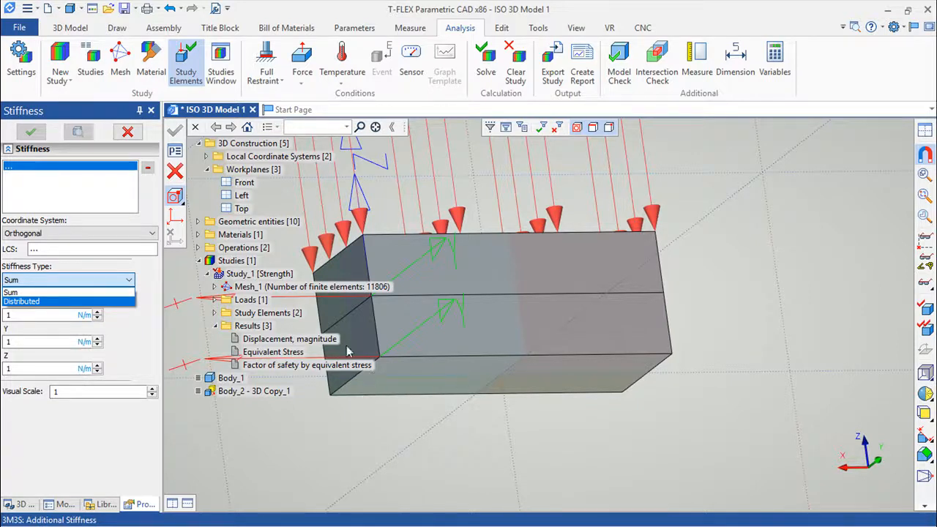
pyautogui.click(62, 302)
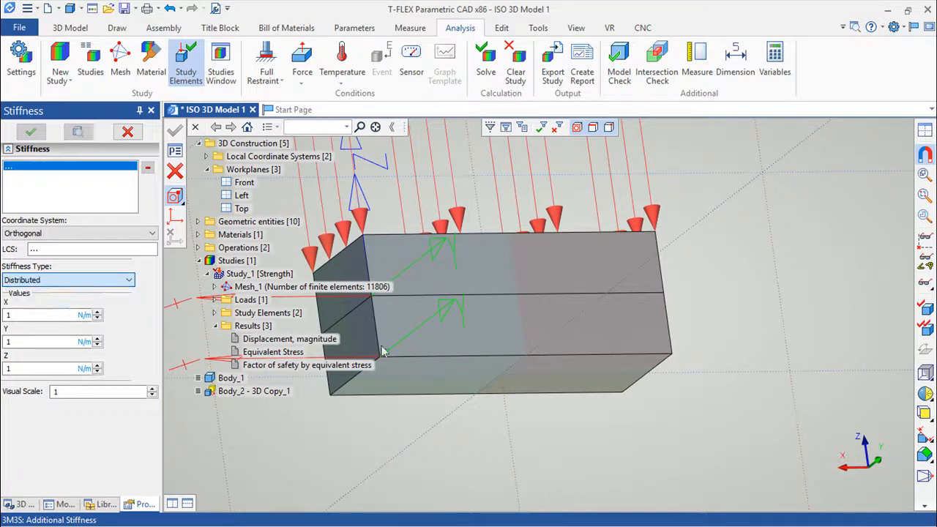
pyautogui.click(558, 379)
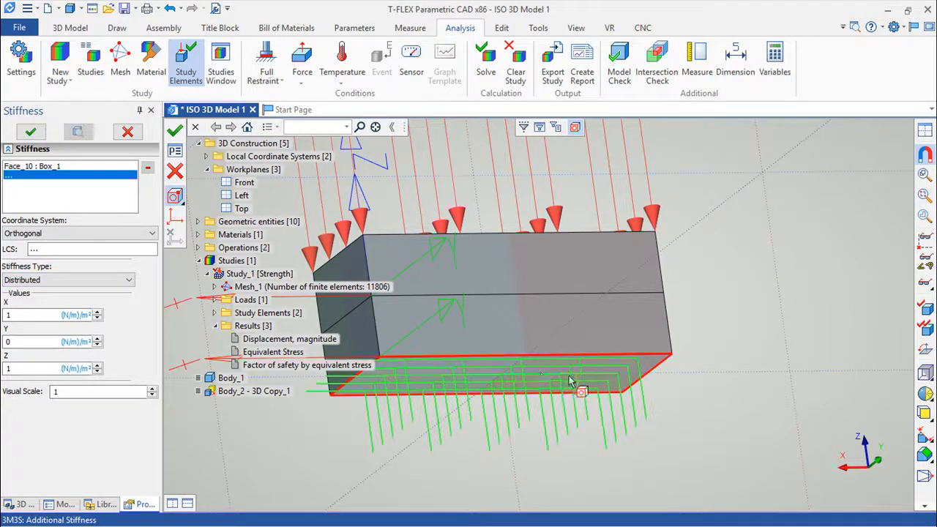
pyautogui.click(175, 136)
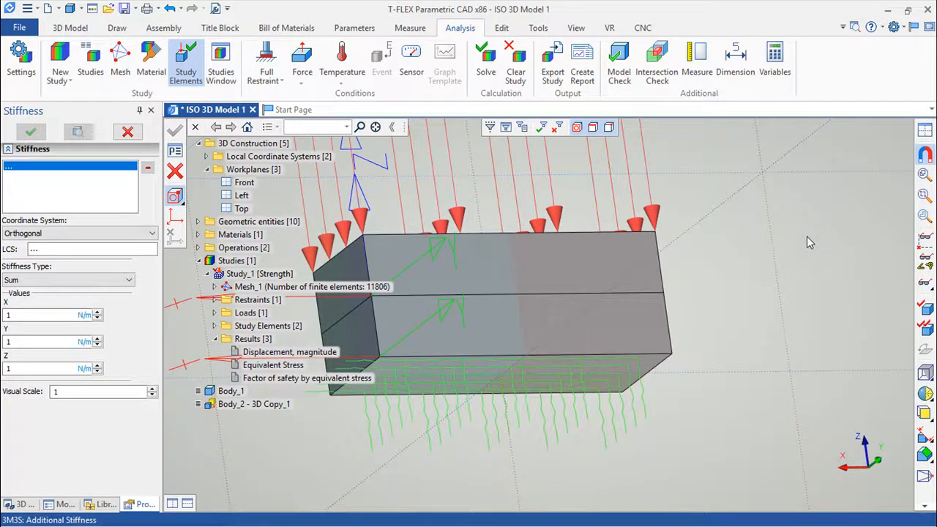
# Step: Try to solve the strength study with the Additional Stiffness as its only restraint
pyautogui.moveTo(785, 246); pyautogui.dragTo(823, 323)
pyautogui.moveTo(239, 388); pyautogui.dragTo(249, 406)
pyautogui.moveTo(555, 361); pyautogui.dragTo(650, 406)
pyautogui.click(487, 63)
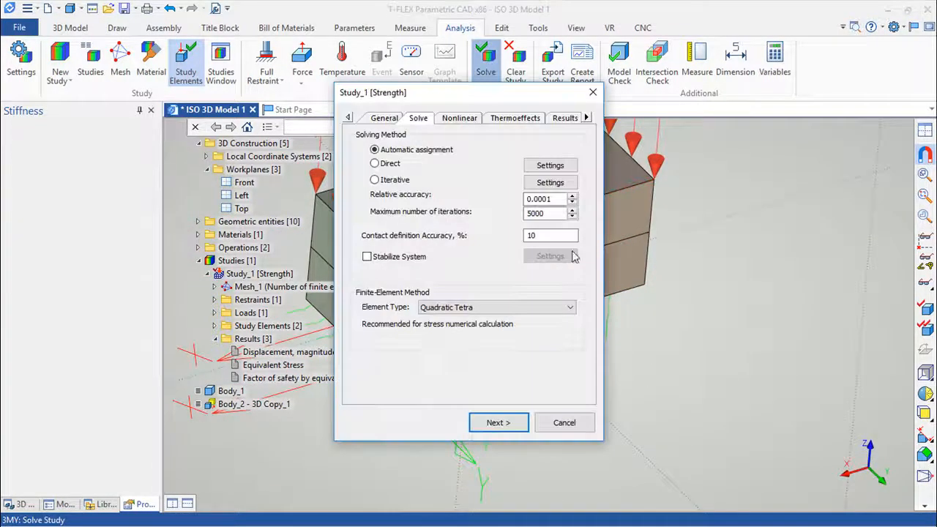
pyautogui.click(498, 423)
pyautogui.click(490, 423)
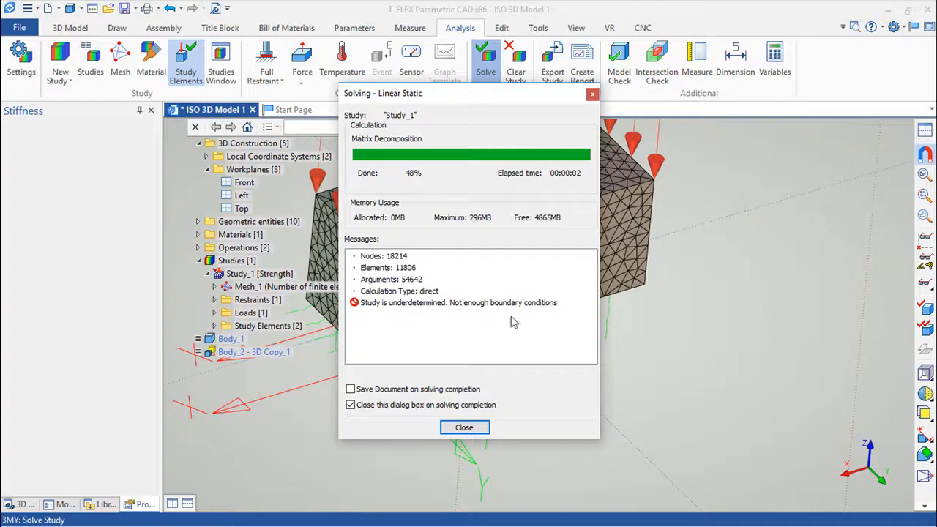
pyautogui.click(463, 428)
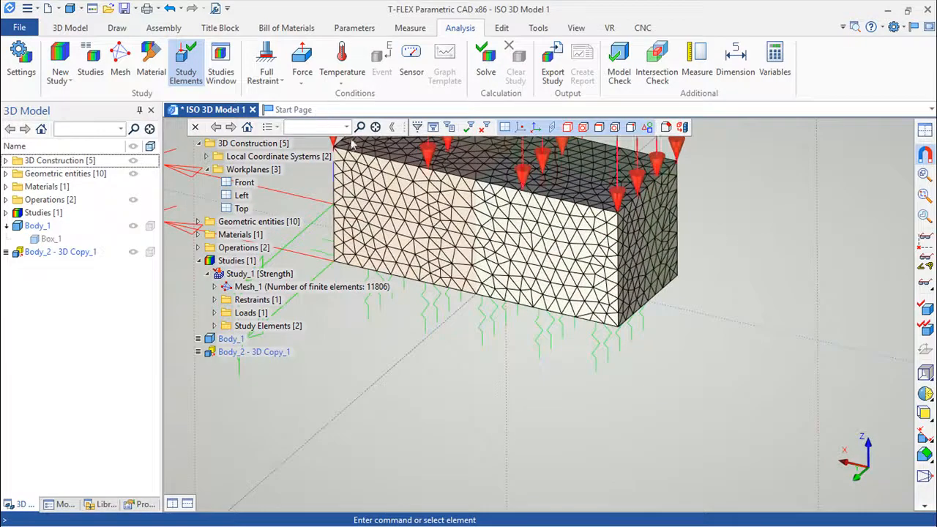
# Step: Create a Full Restraint on the end faces of both boxes at the negative X side
pyautogui.click(267, 62)
pyautogui.click(648, 271)
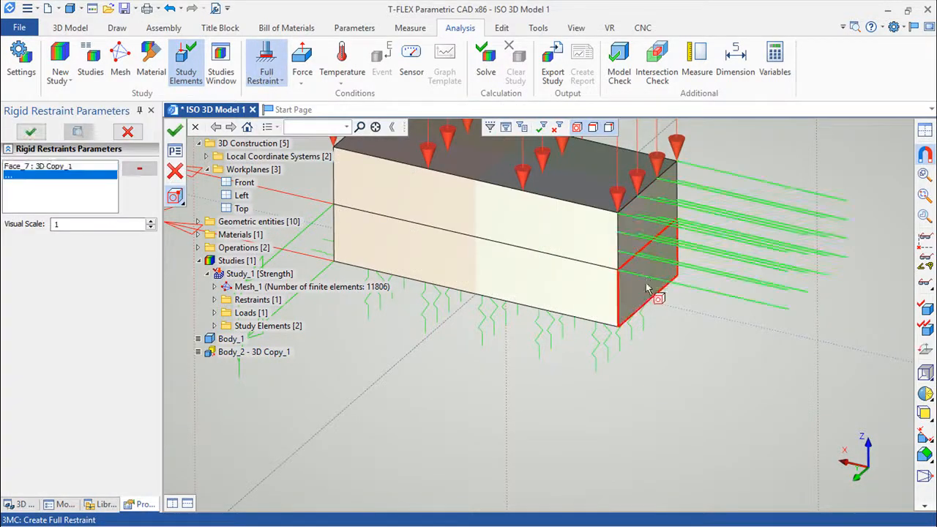
pyautogui.click(174, 132)
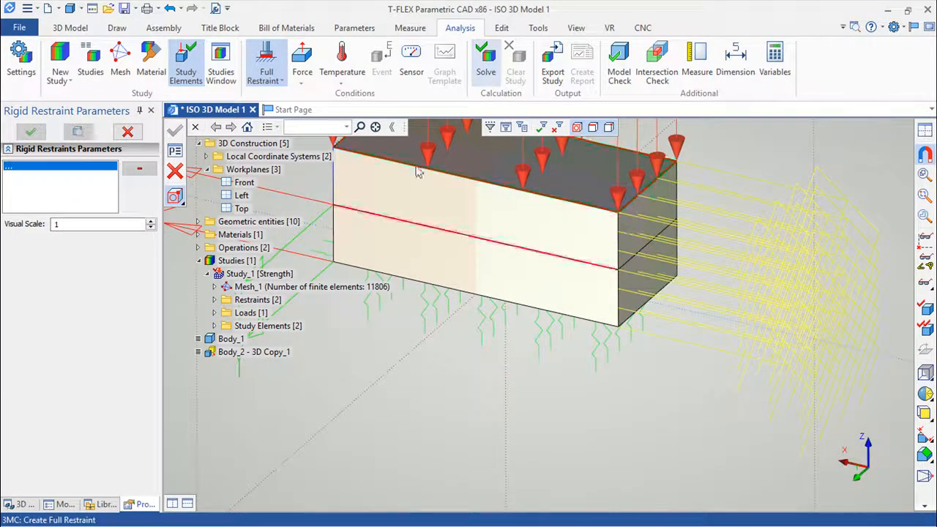
# Step: Solve the strength study with the Full Restraint and the Additional Stiffness under the lower box
pyautogui.click(487, 63)
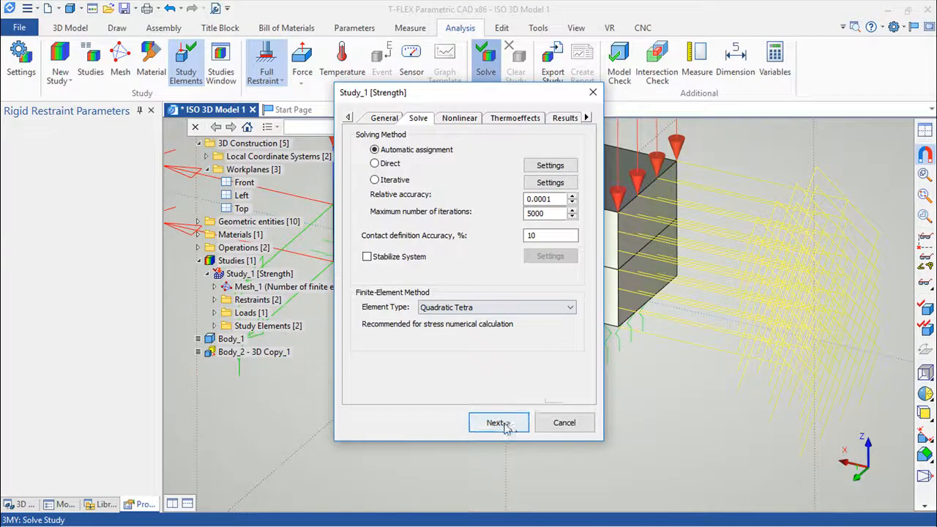
pyautogui.click(501, 424)
pyautogui.click(509, 427)
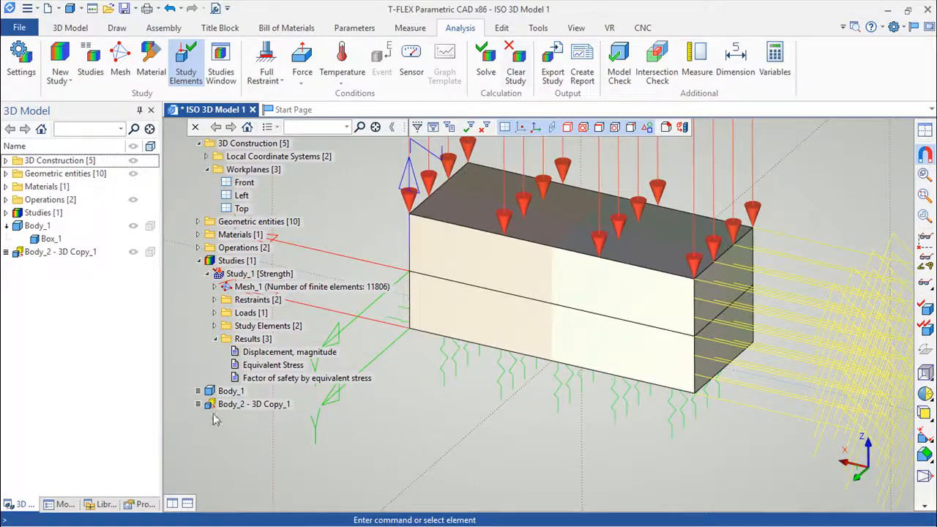
# Step: Open the displacement magnitude result for the Additional Stiffness case, examine the deformation from below, and close the result window
pyautogui.doubleClick(268, 354)
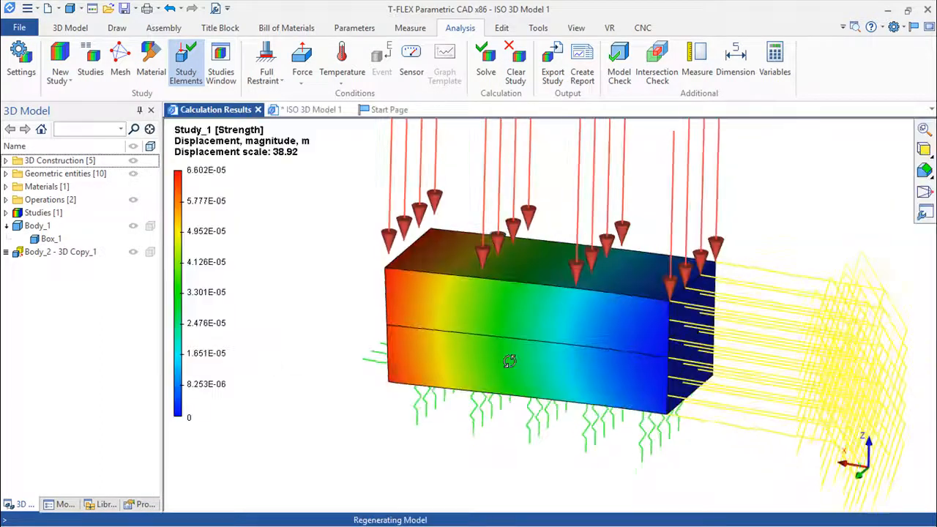
pyautogui.moveTo(530, 404); pyautogui.dragTo(606, 282)
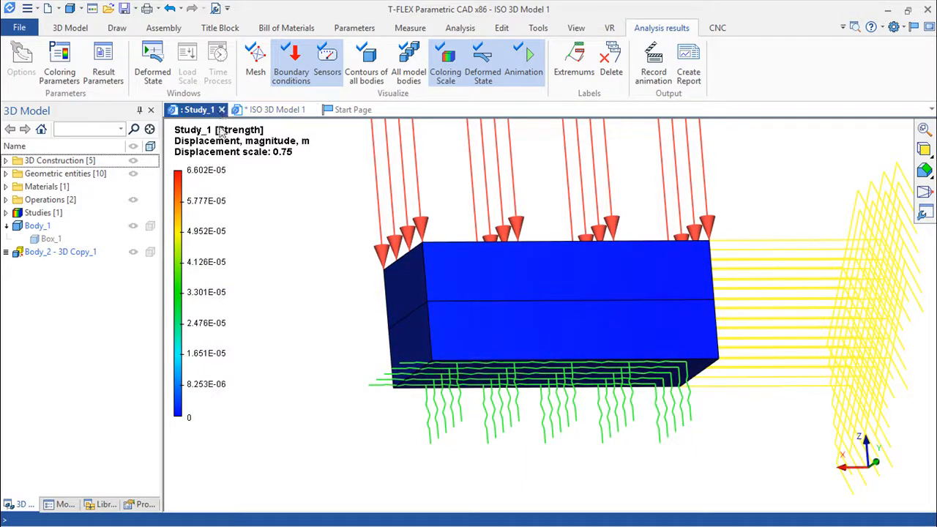
pyautogui.click(221, 109)
# Step: Open the Additional Stiffness parameters from the study's restraints, compare the available stiffness types and units, and cancel without saving
pyautogui.moveTo(572, 353); pyautogui.dragTo(579, 434)
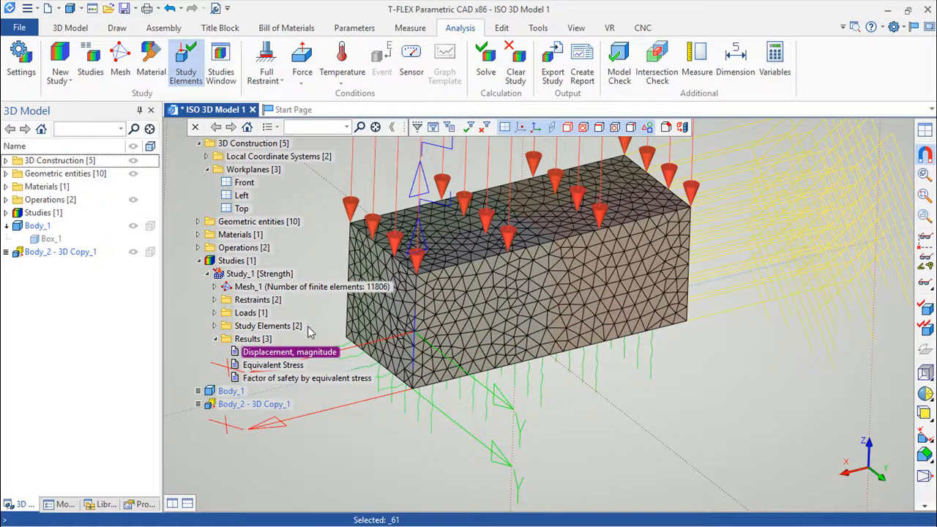
pyautogui.click(215, 300)
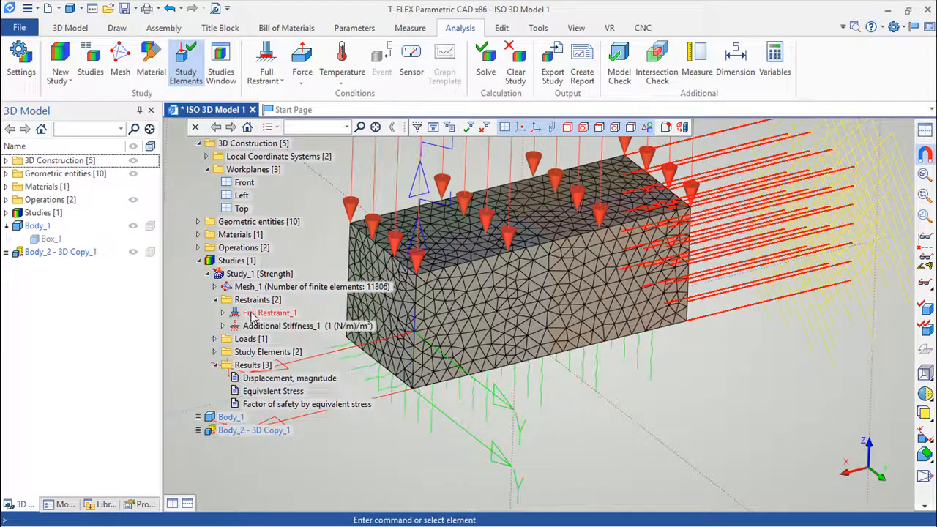
pyautogui.doubleClick(249, 328)
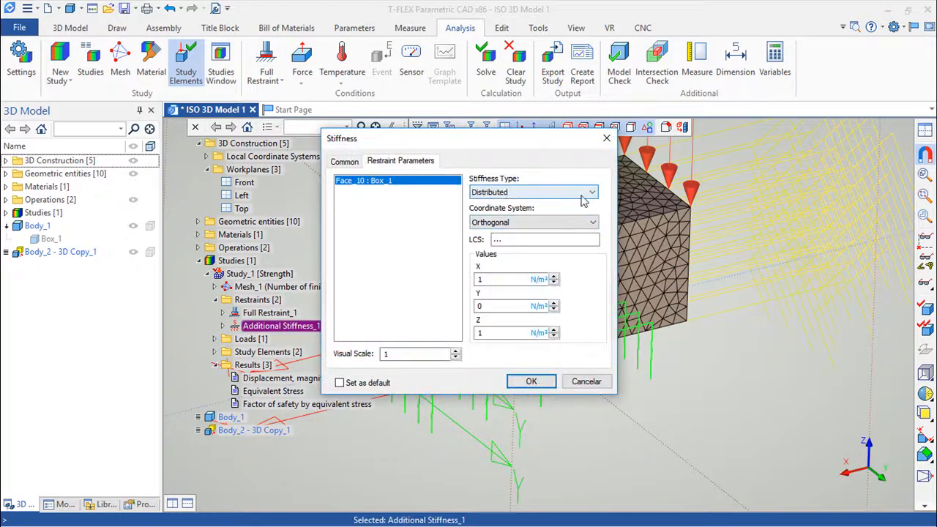
pyautogui.click(592, 195)
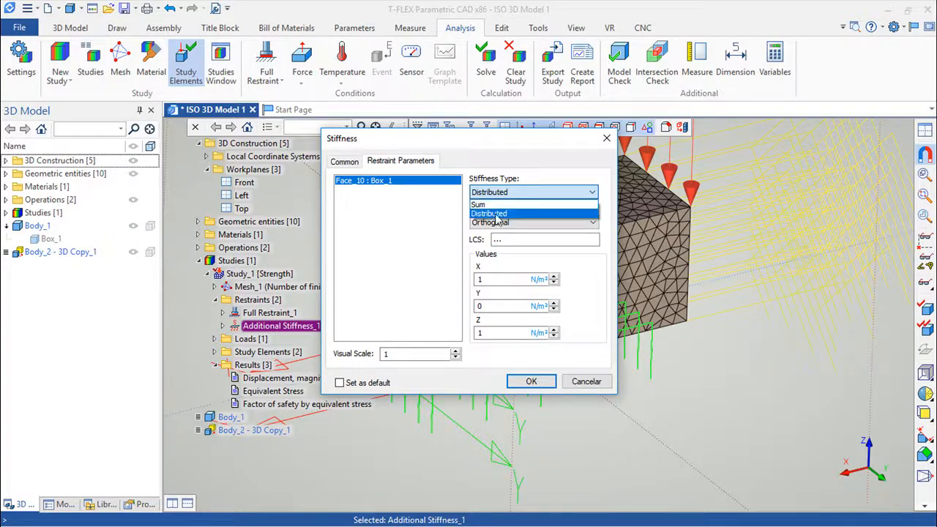
pyautogui.click(496, 215)
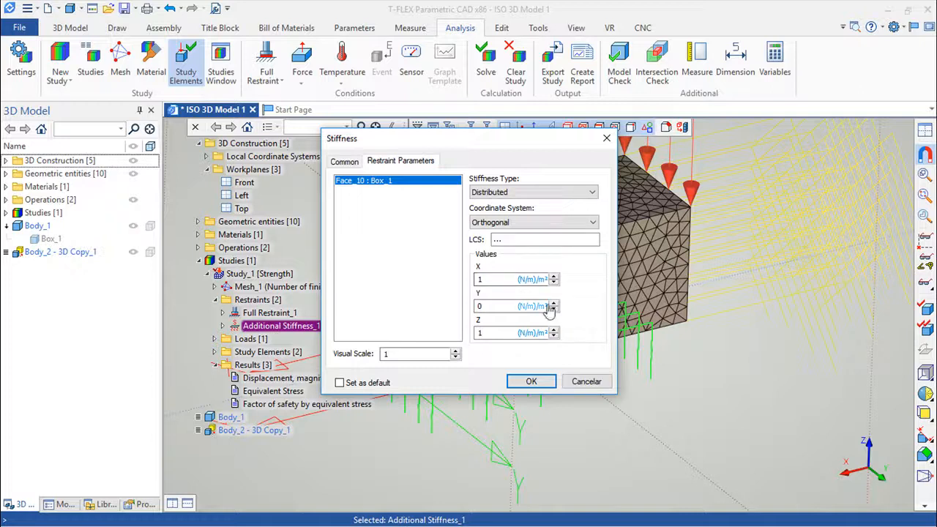
pyautogui.click(590, 382)
pyautogui.moveTo(579, 419); pyautogui.dragTo(598, 427)
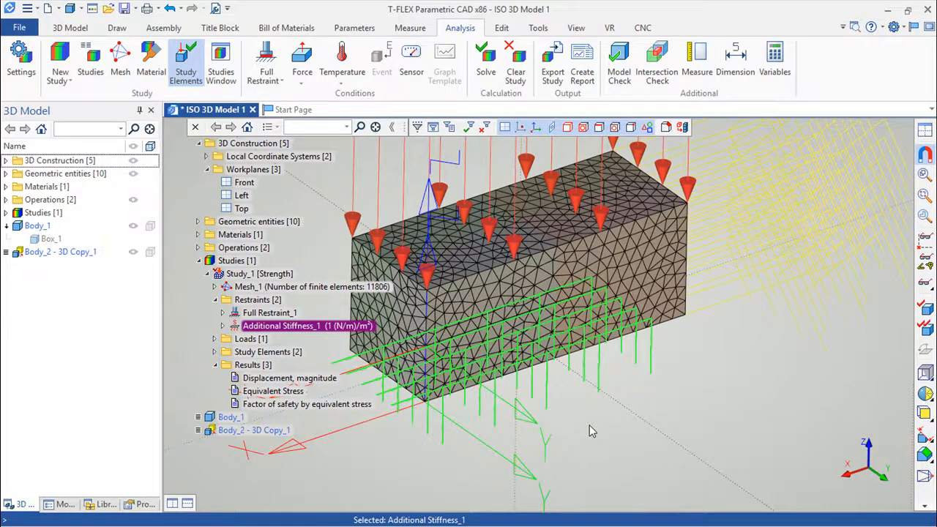
pyautogui.moveTo(693, 396); pyautogui.dragTo(705, 430, button='middle')
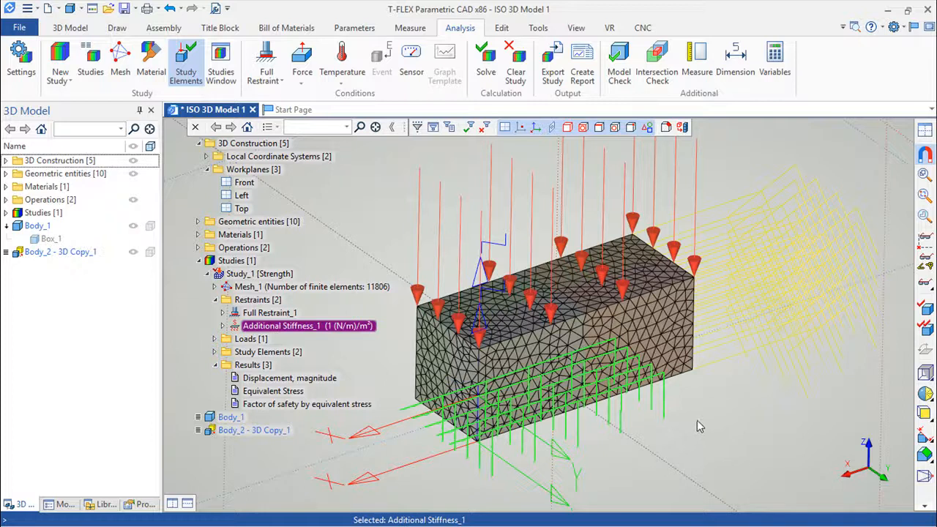
pyautogui.moveTo(718, 419)
pyautogui.mouseDown(button='middle')
pyautogui.moveTo(741, 430)
pyautogui.moveTo(728, 414)
pyautogui.moveTo(714, 429)
pyautogui.mouseUp(button='middle')
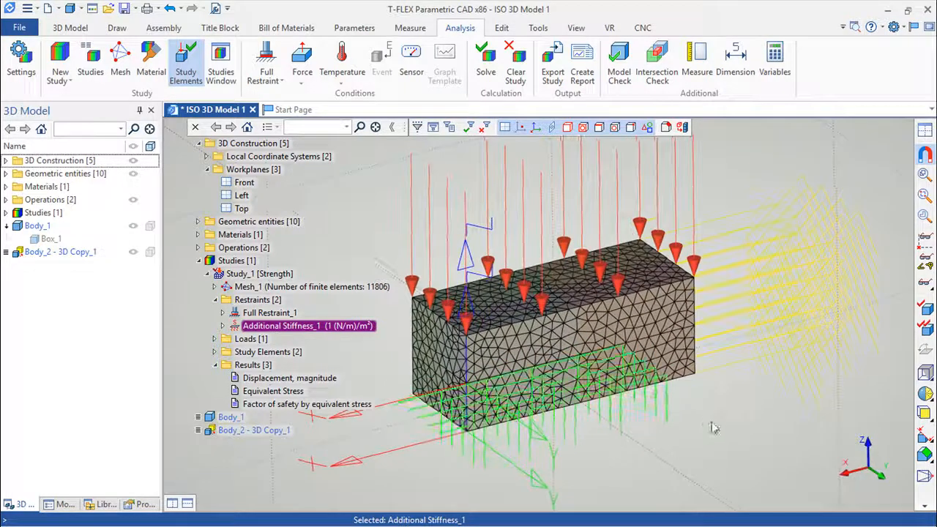